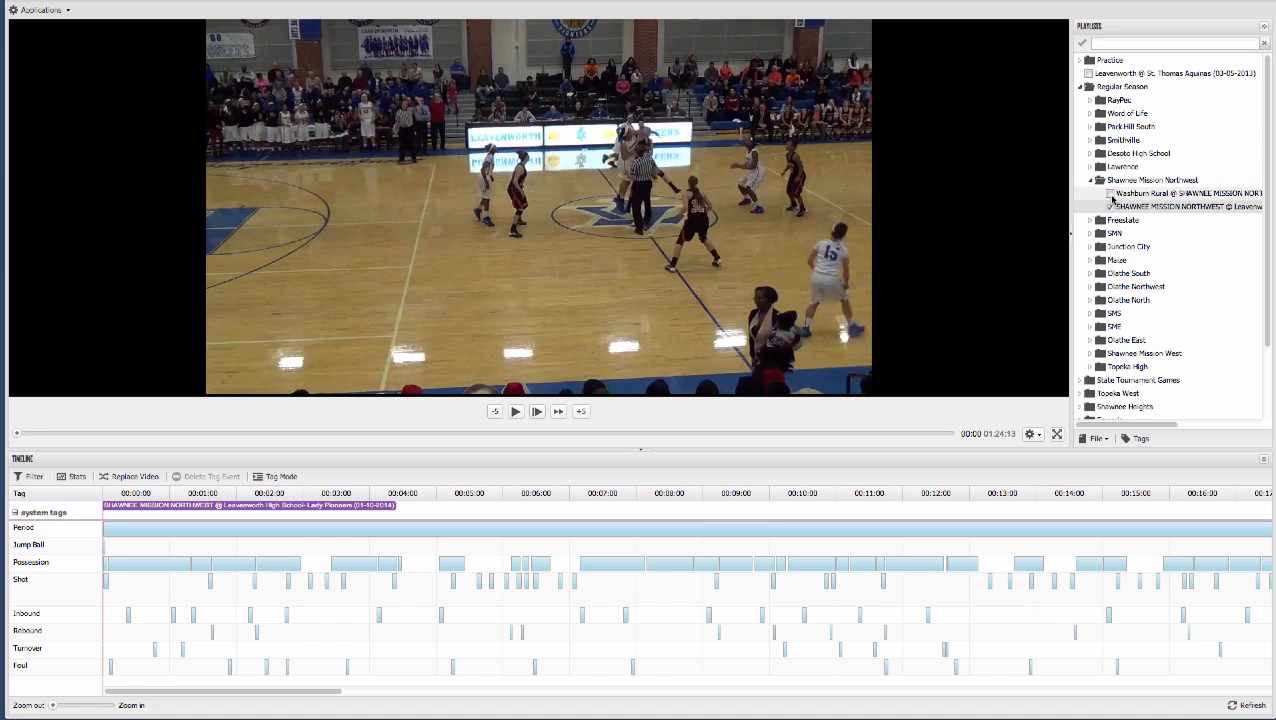
- Widen the Playlists panel and reduce the height of the Timeline panel to give the video more vertical room
left_click_drag(1071, 185, 998, 193)
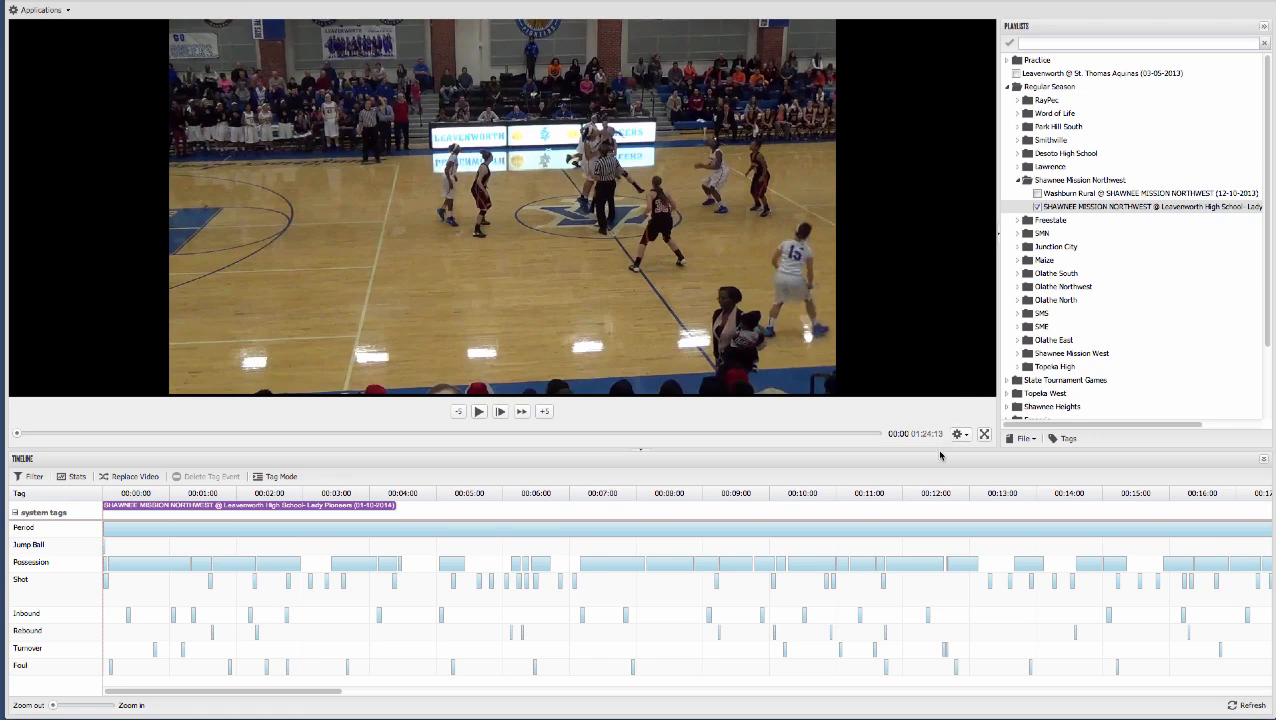
left_click_drag(940, 448, 941, 480)
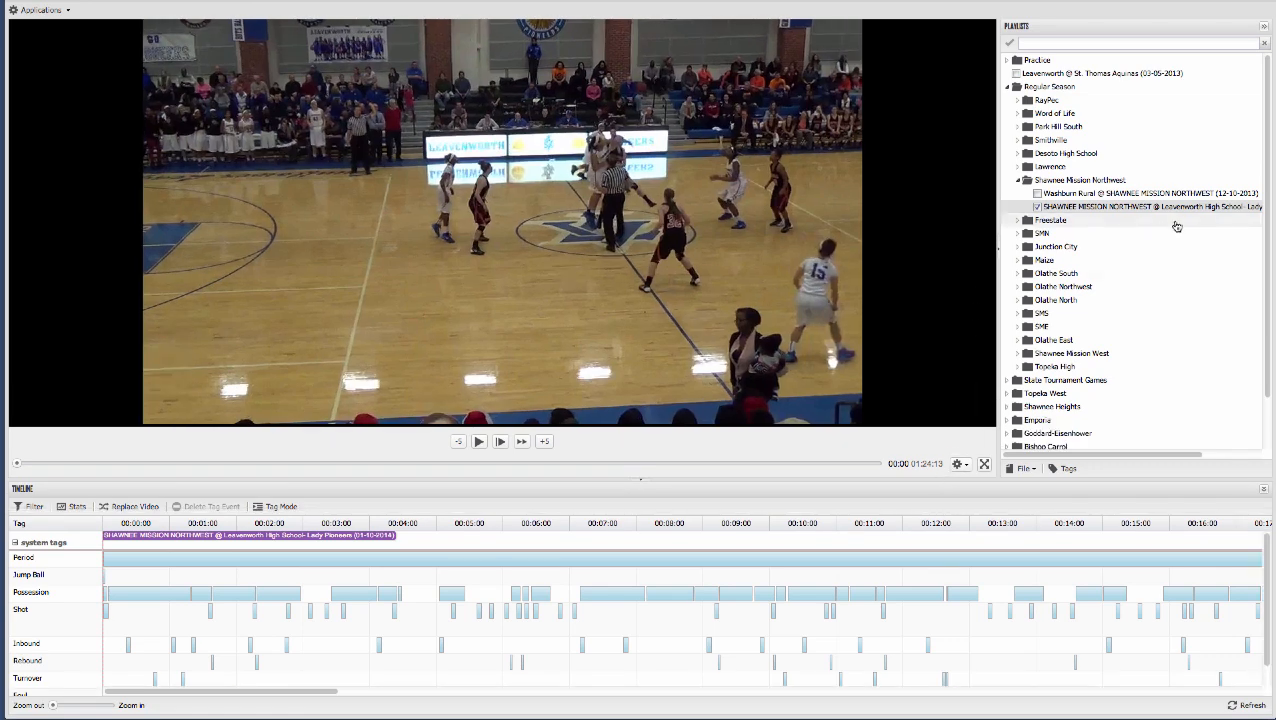
- Collapse the Playlists and Timeline panels to enlarge the video, and expand both panels again
left_click(1264, 28)
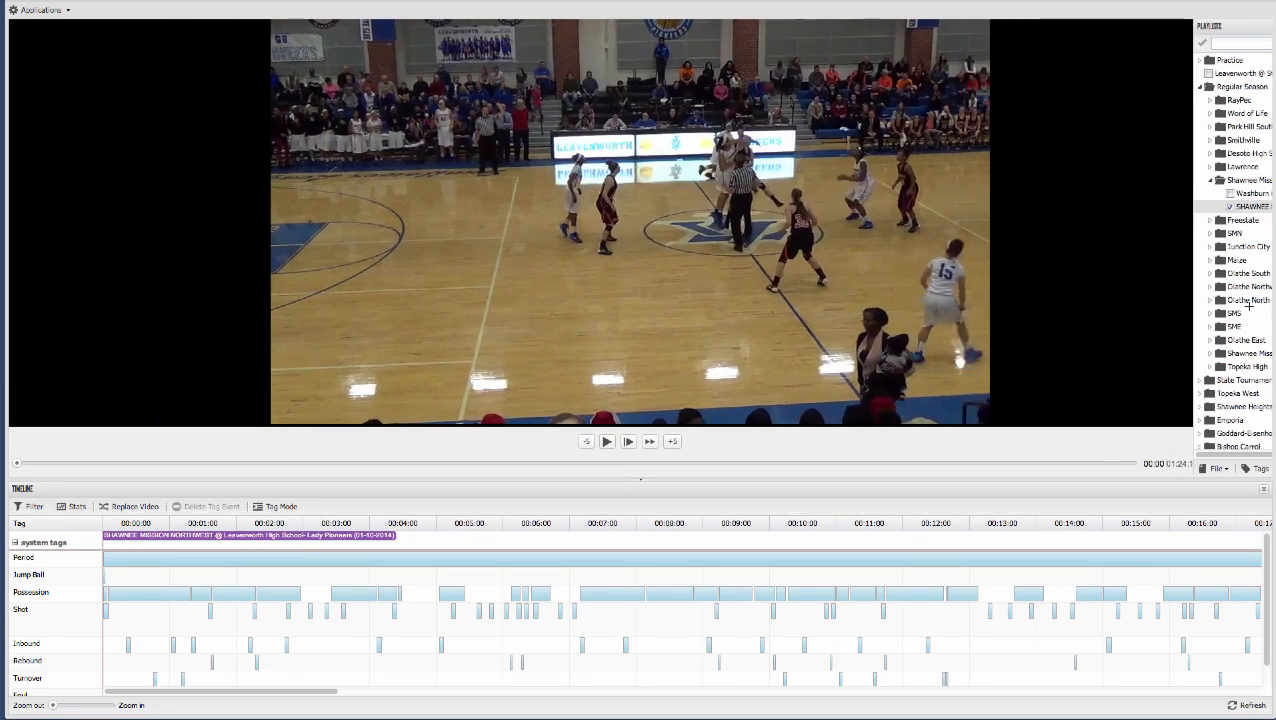
left_click(1263, 493)
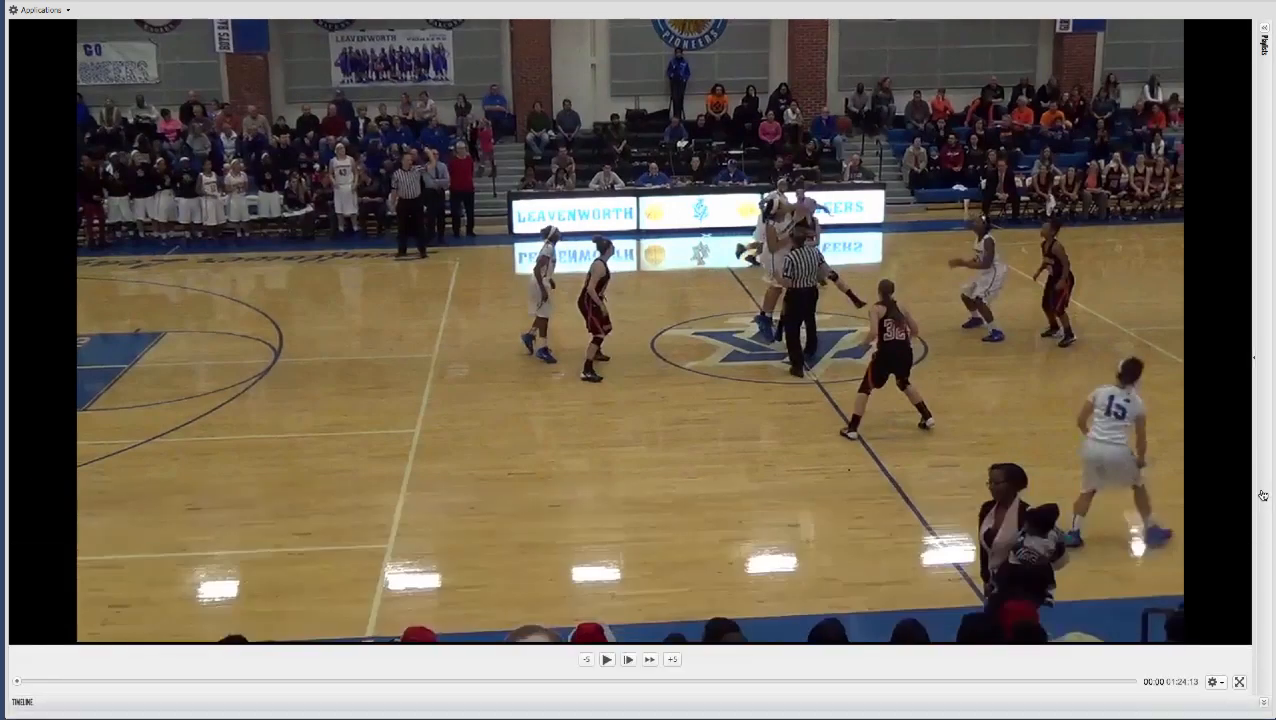
left_click(1263, 706)
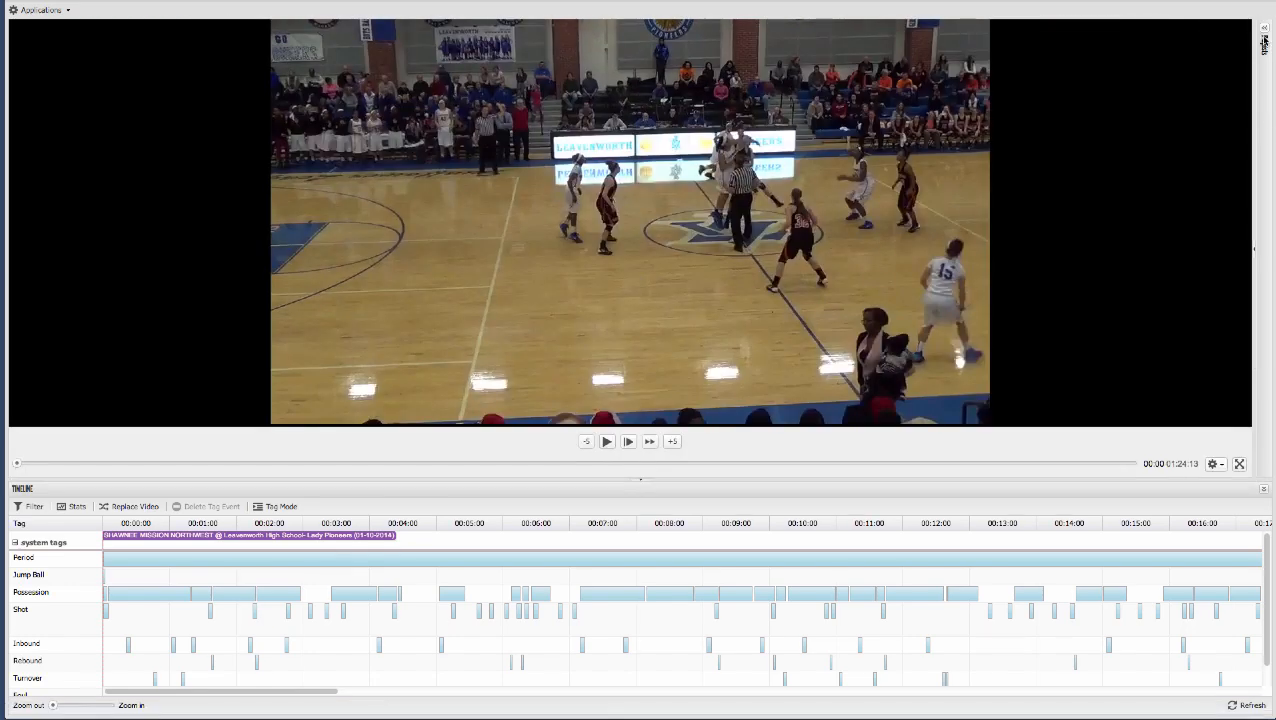
left_click(1263, 35)
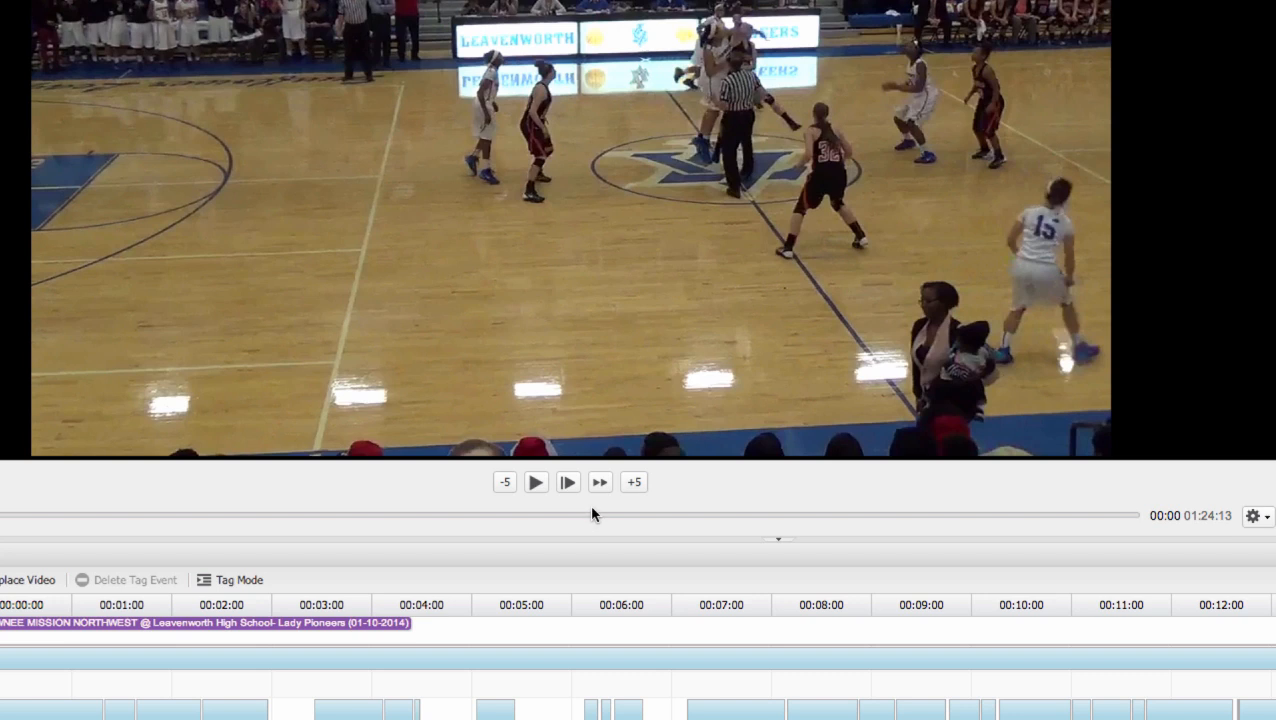
- Pause the game video at tip-off, draw a freehand arrow from player 32 across the court, and resume playback
left_click(533, 483)
left_click(533, 483)
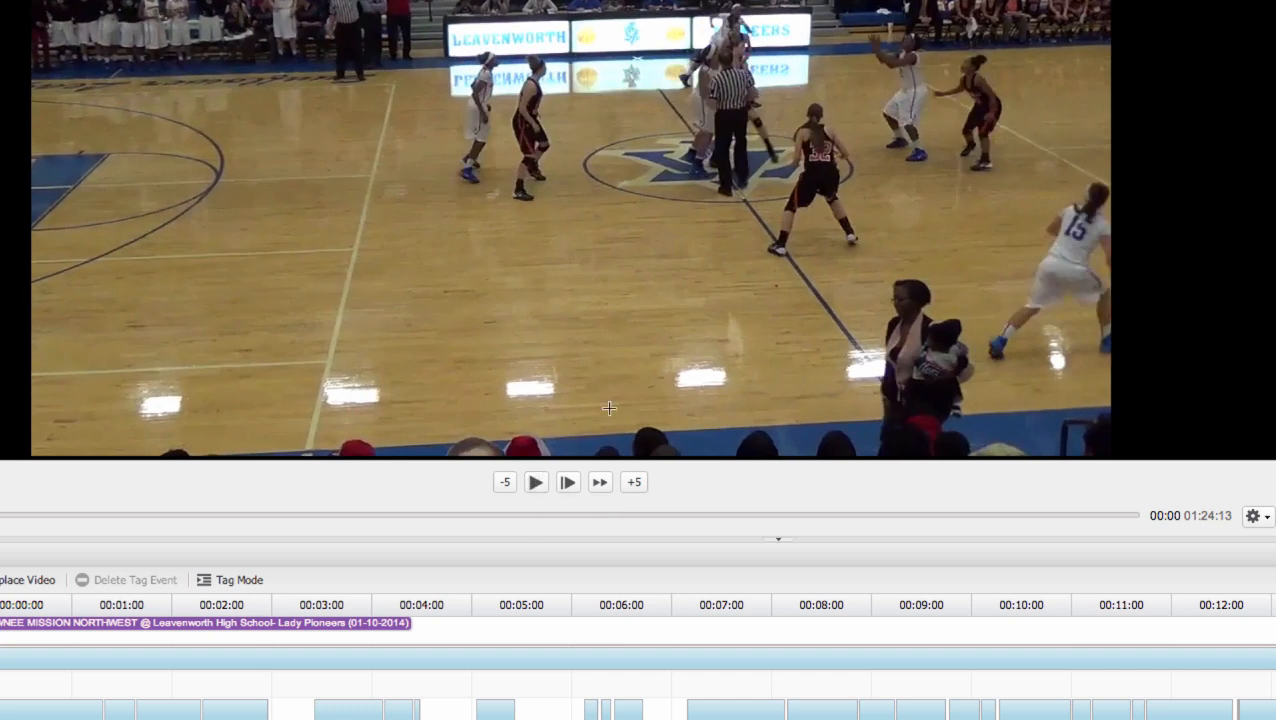
mouse_move(790, 241)
left_mouse_down()
mouse_move(548, 229)
mouse_move(550, 245)
mouse_move(575, 214)
left_mouse_up()
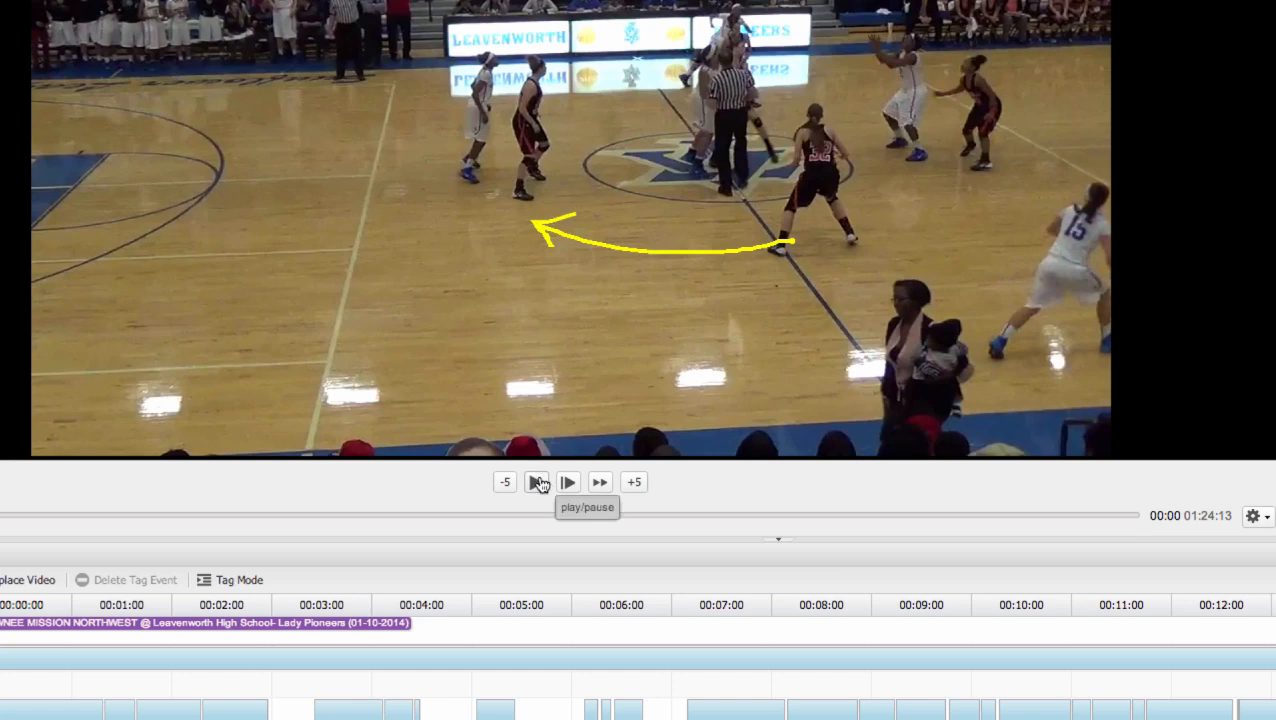
left_click(538, 483)
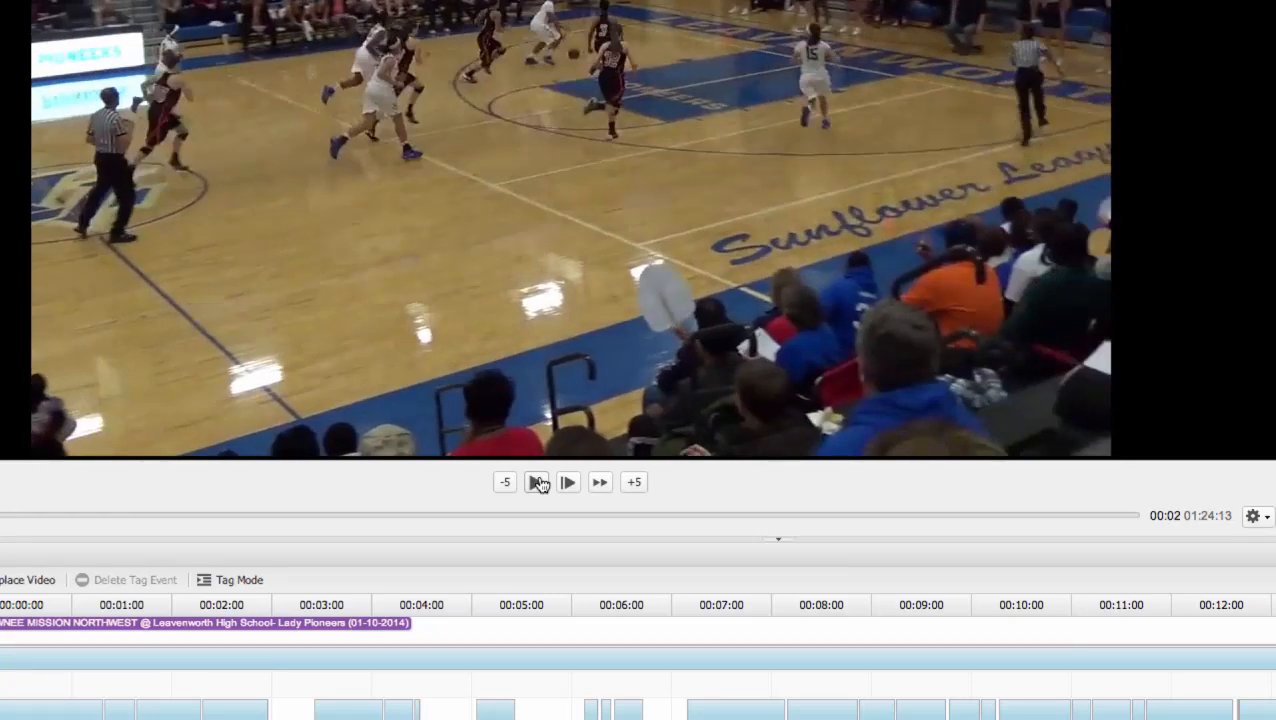
left_click_drag(532, 538, 535, 482)
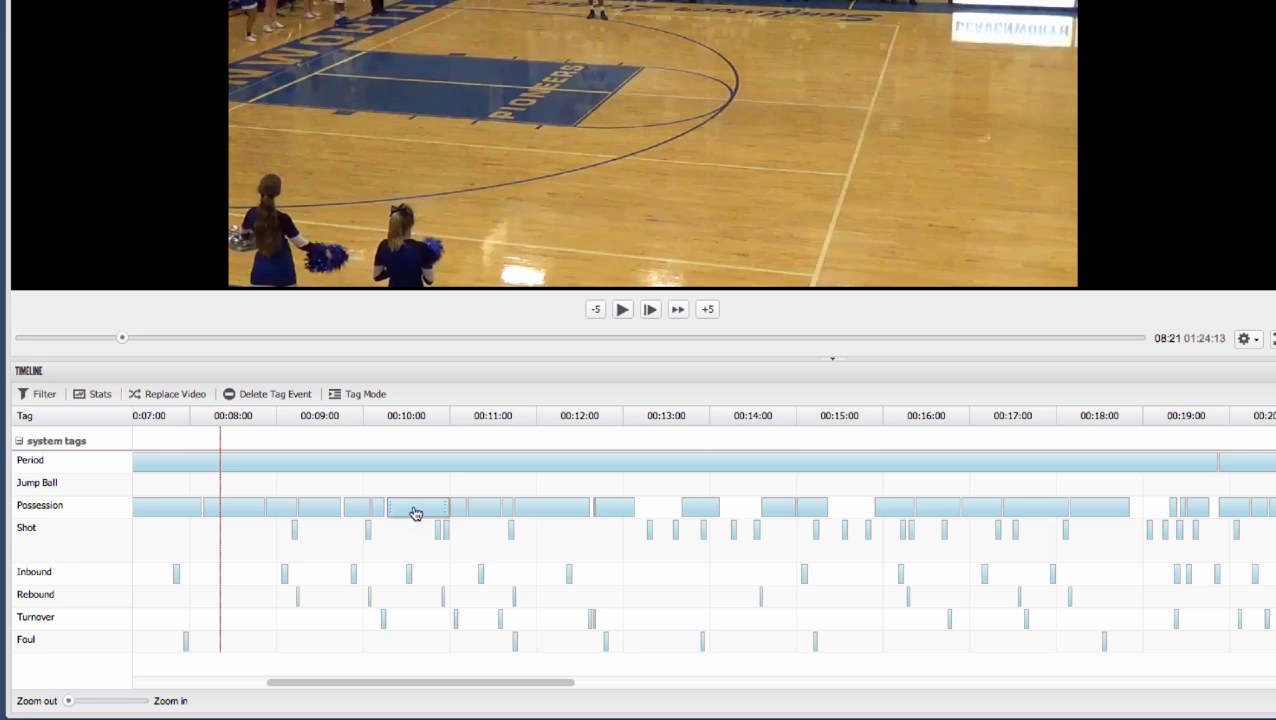
- Review the metadata of the long Possession event around 00:10:00 on the timeline and close it
double_click(416, 511)
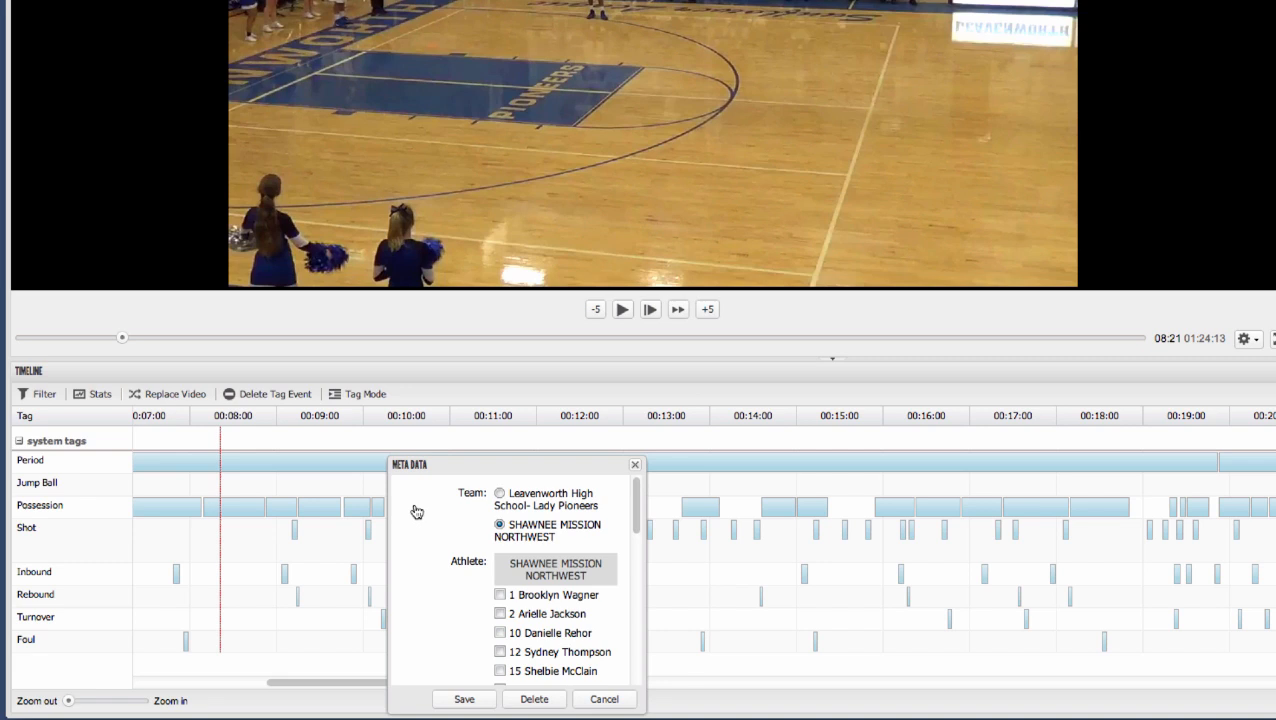
left_click(636, 467)
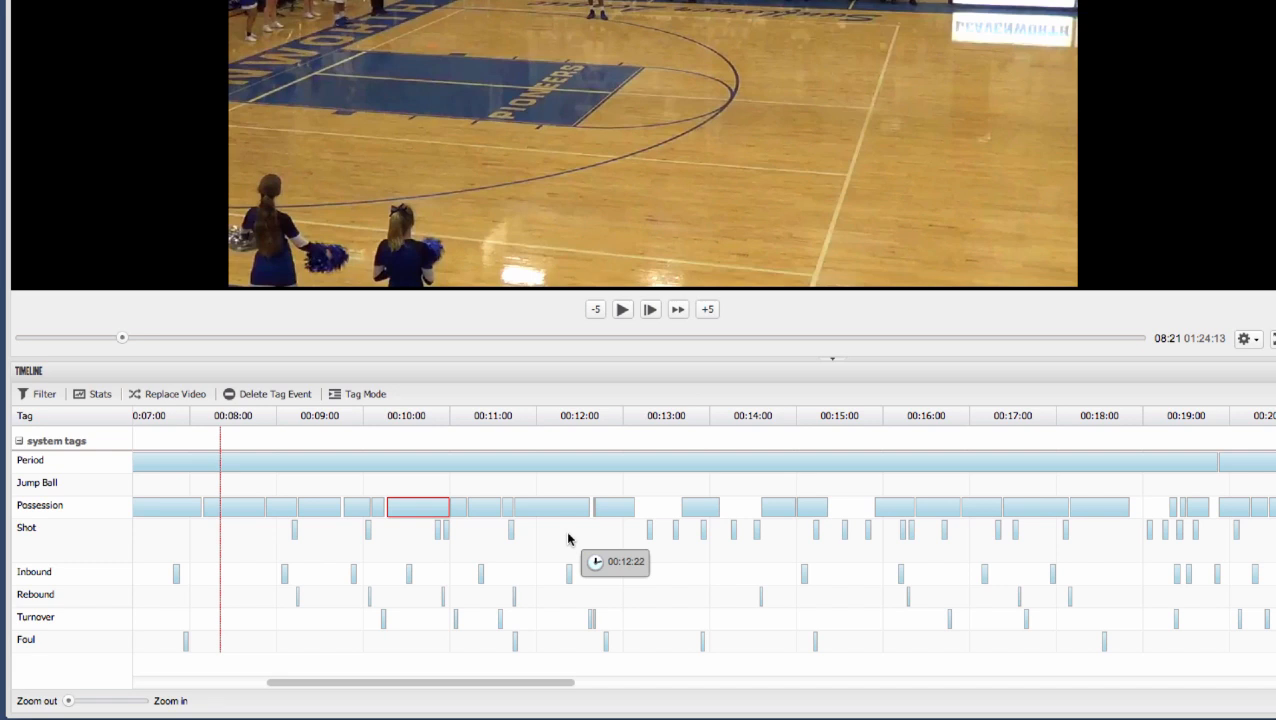
- Filter the tags to type 3 shots by Leavenworth High School- Lady Pioneers and look through the Result and Athlete criteria
left_click(40, 394)
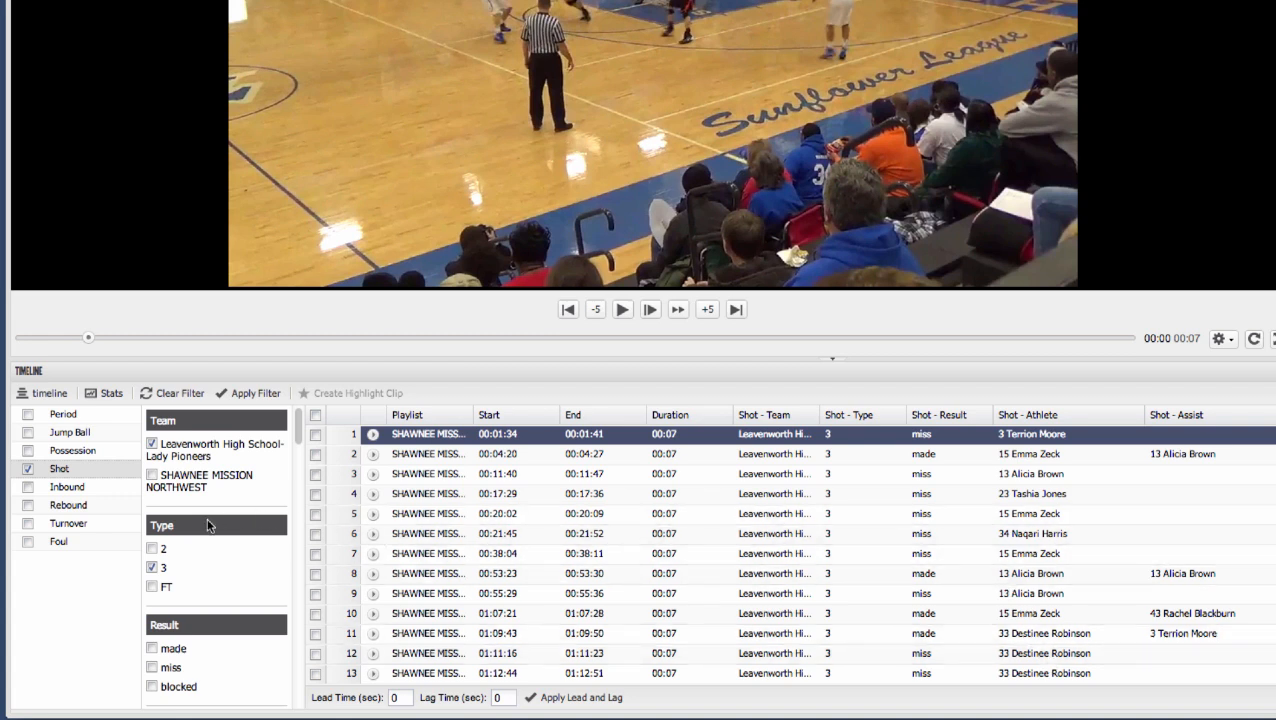
scroll(208, 525, "down", 5)
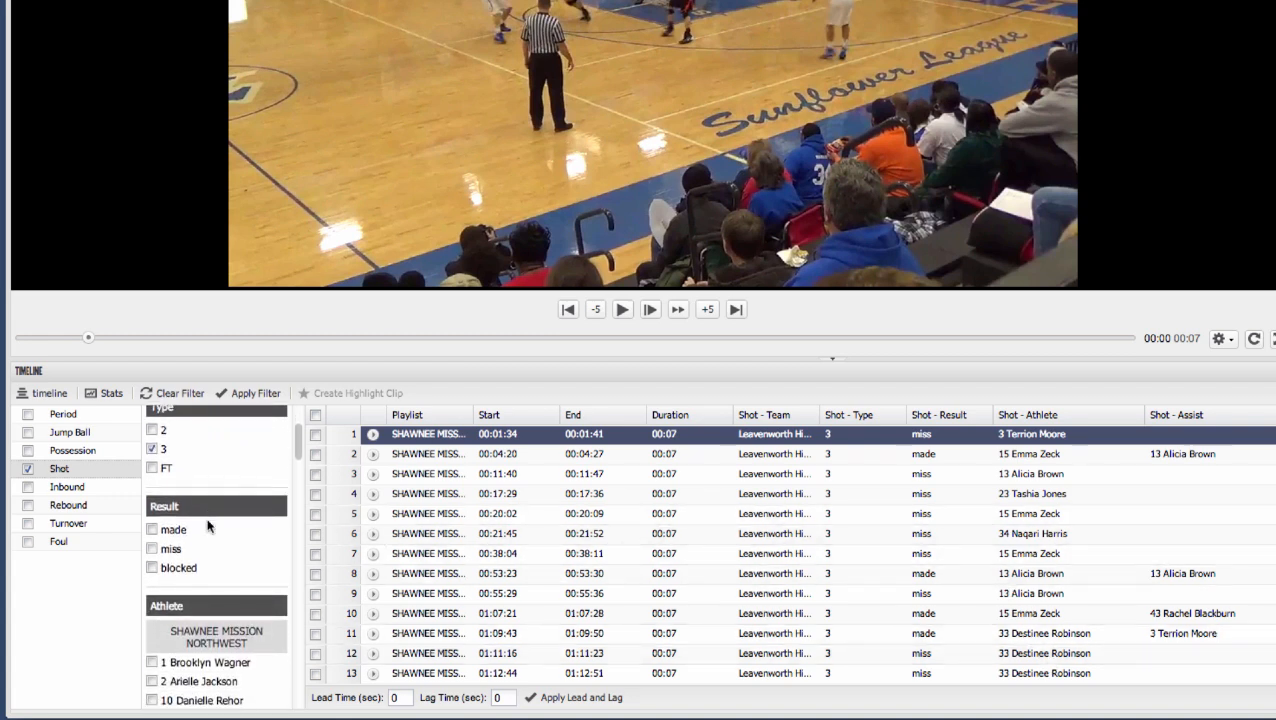
scroll(208, 525, "down", 5)
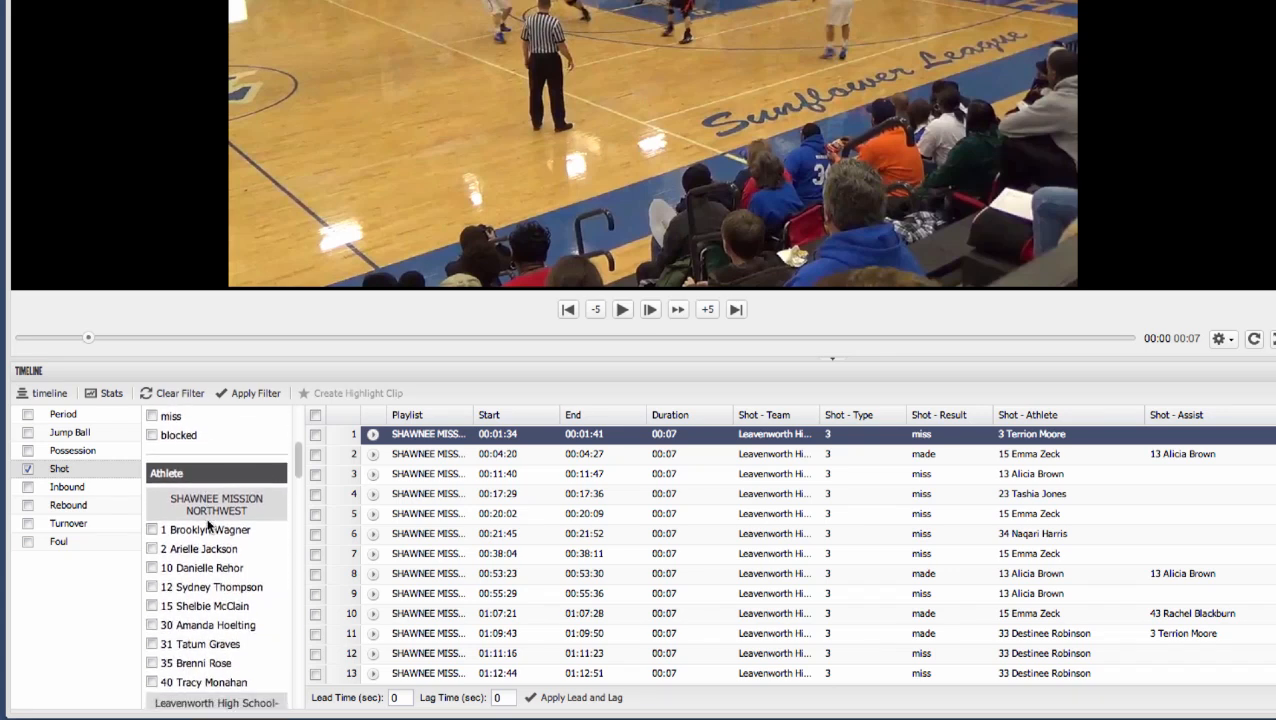
scroll(208, 525, "down", 2)
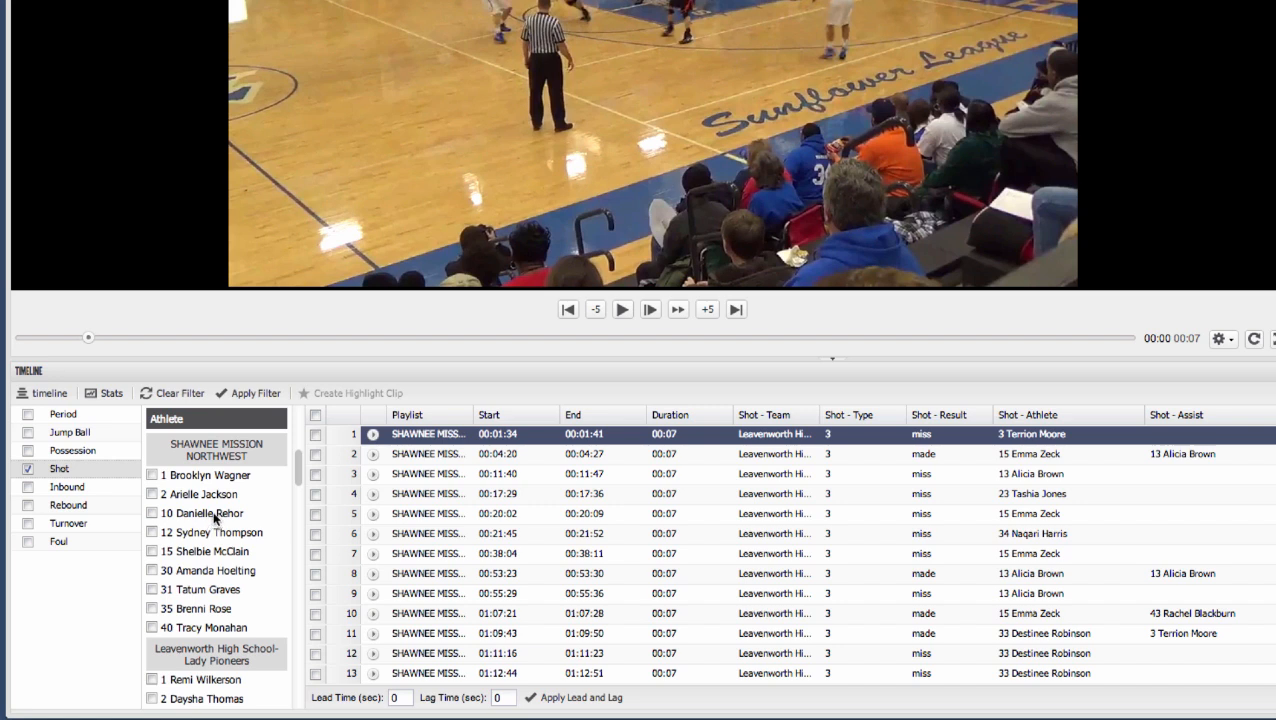
- Open the game statistics and examine the team comparison and the Lady Pioneers roster figures
left_click(93, 392)
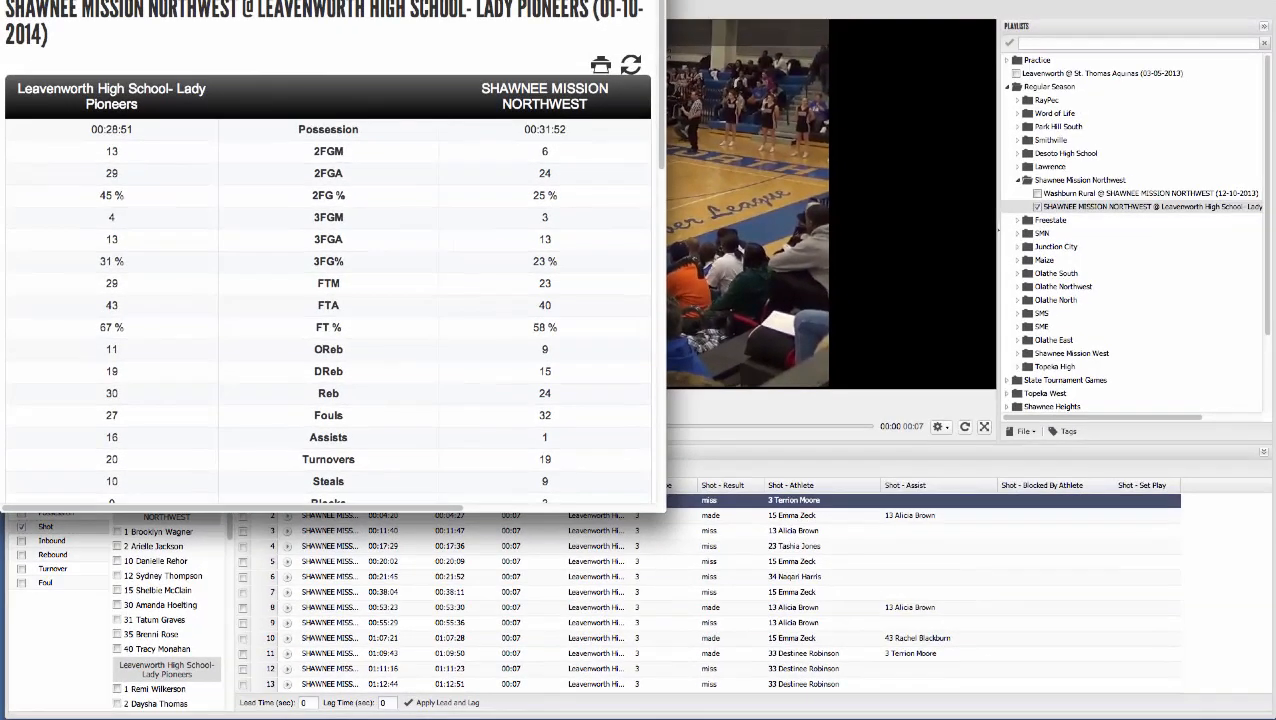
left_click_drag(295, 0, 318, 29)
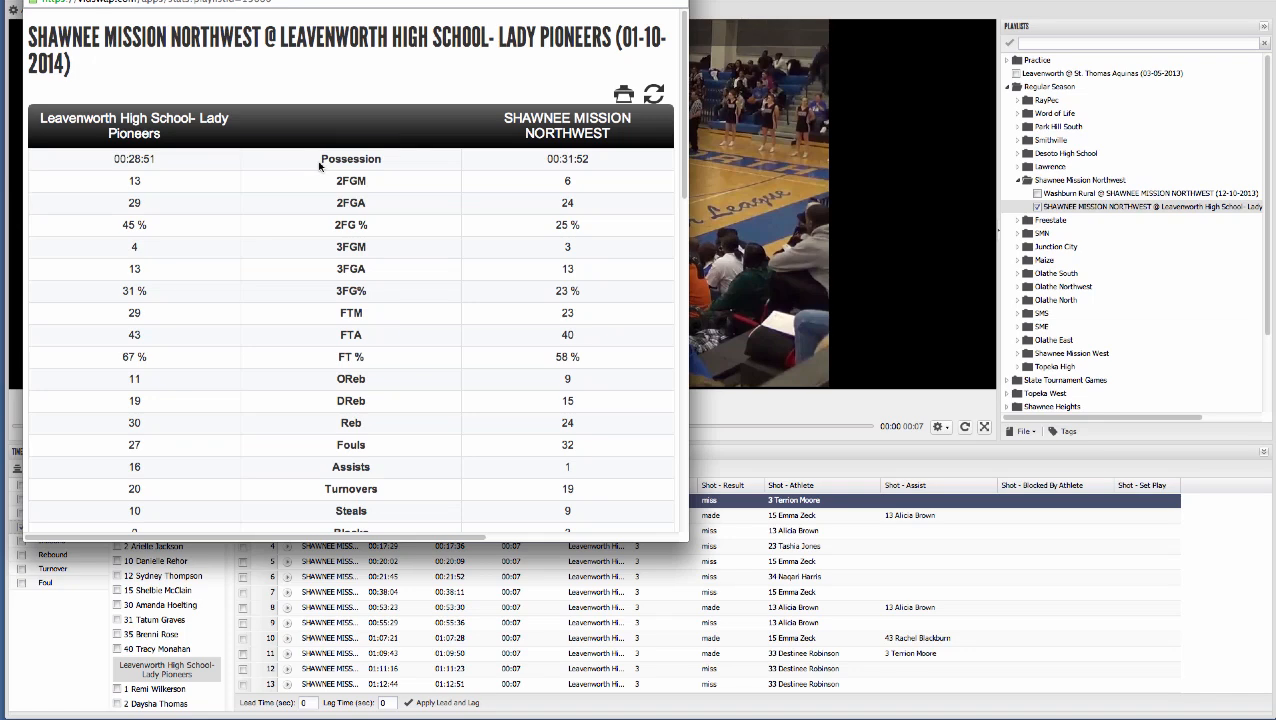
scroll(319, 165, "down", 1)
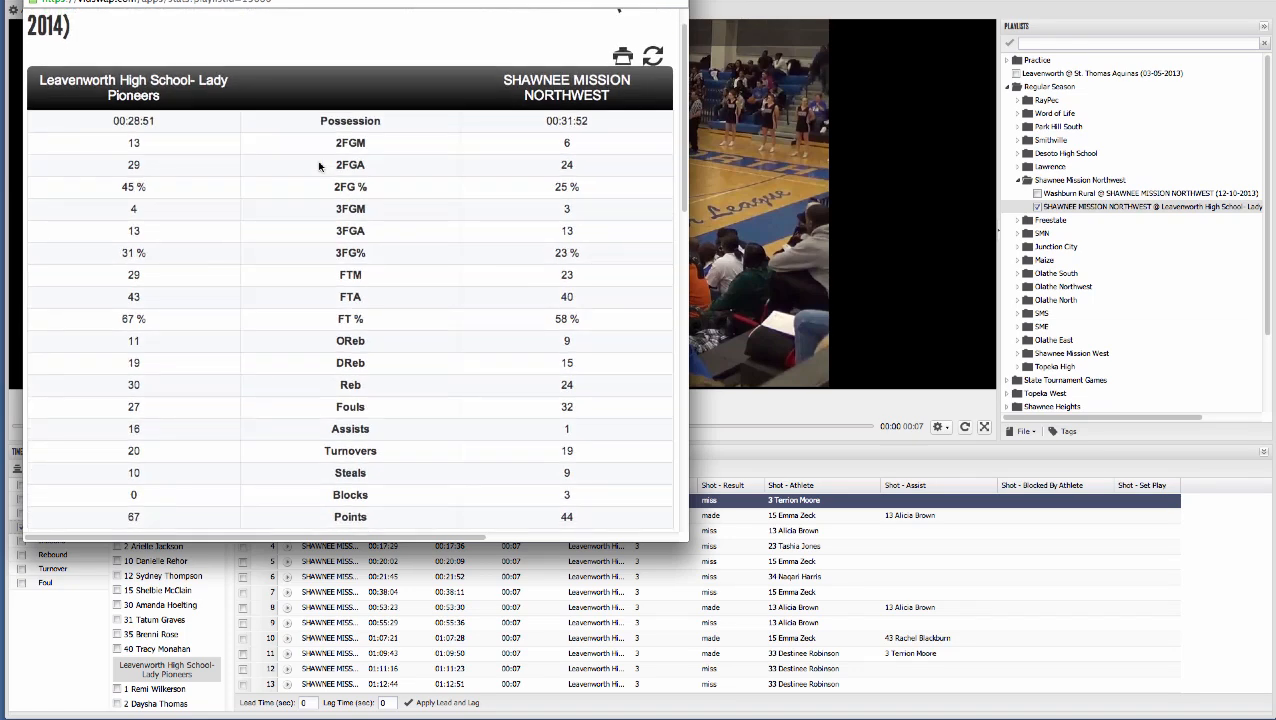
scroll(319, 165, "down", 10)
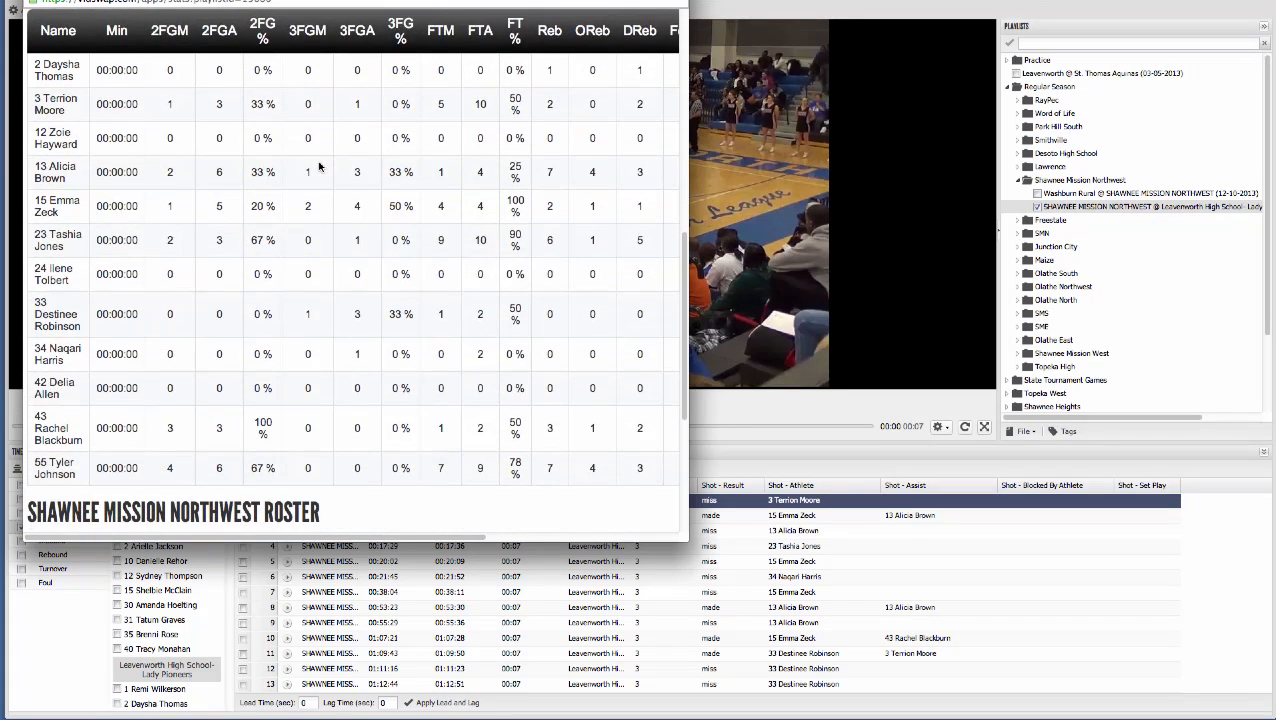
scroll(319, 165, "up", 5)
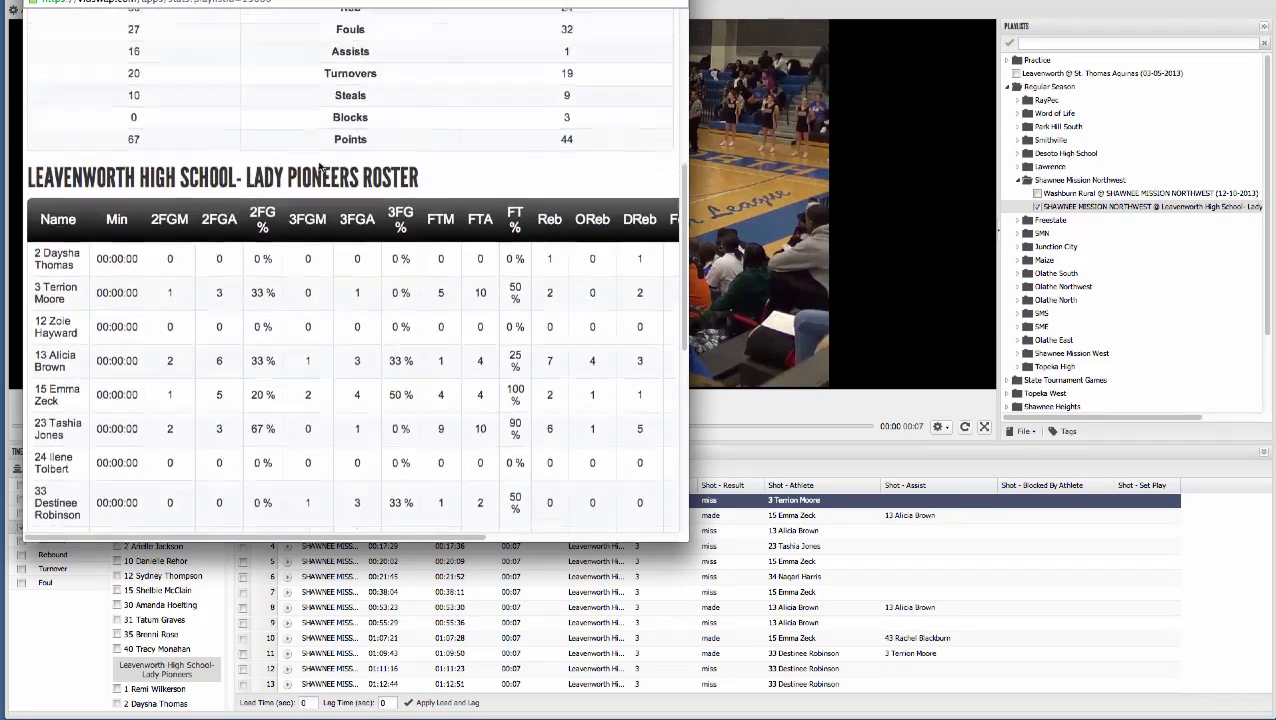
scroll(319, 165, "up", 10)
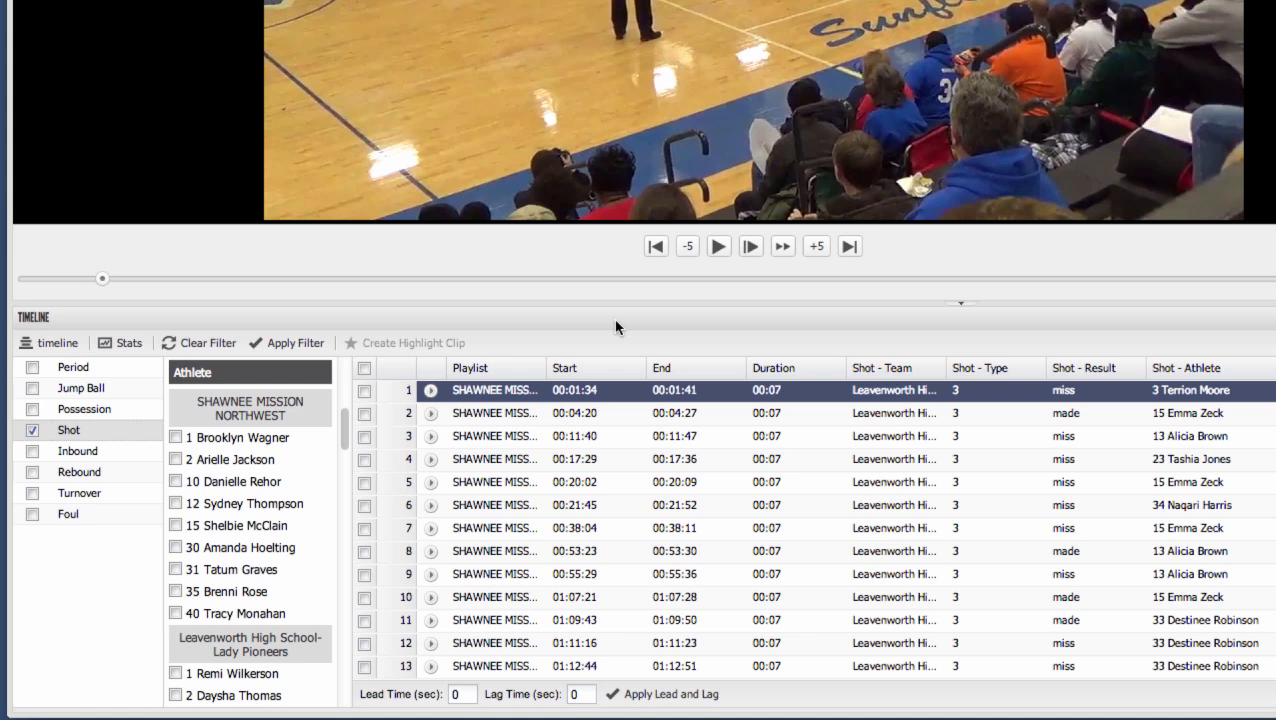
- Create highlight clips from the first three filtered shots and add them to the Week 1 highlight
left_click(365, 393)
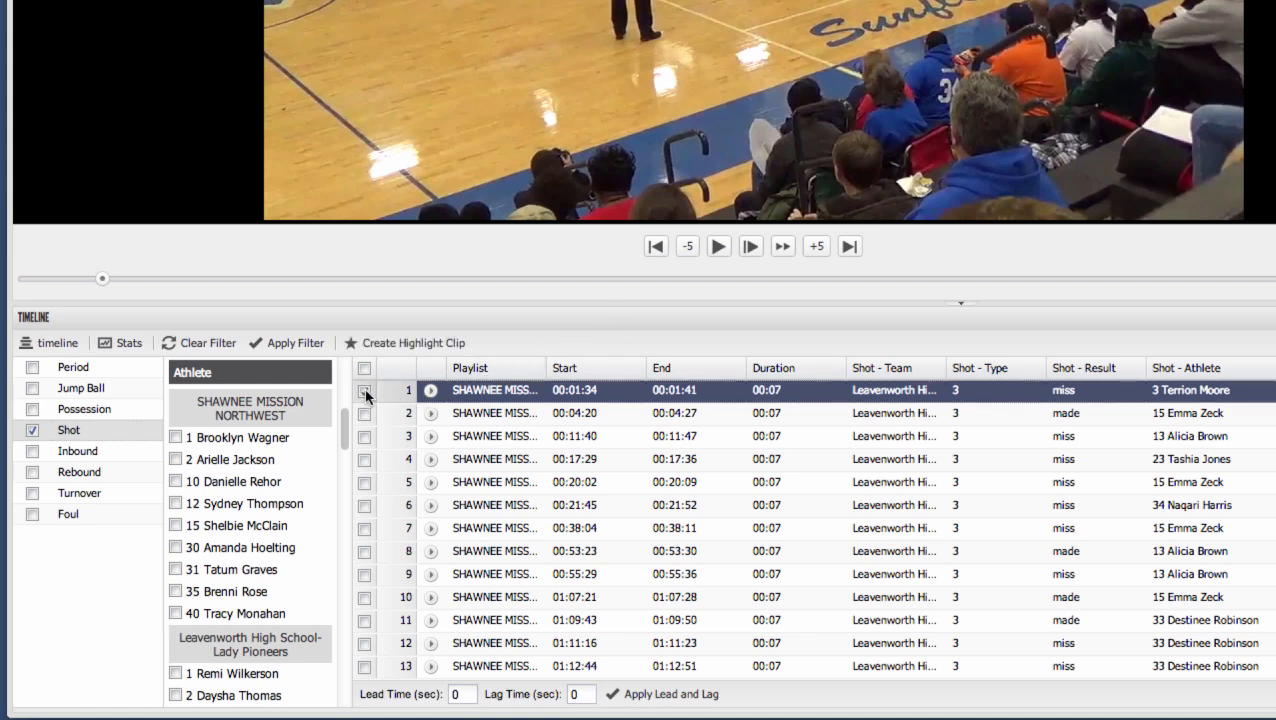
left_click(365, 413)
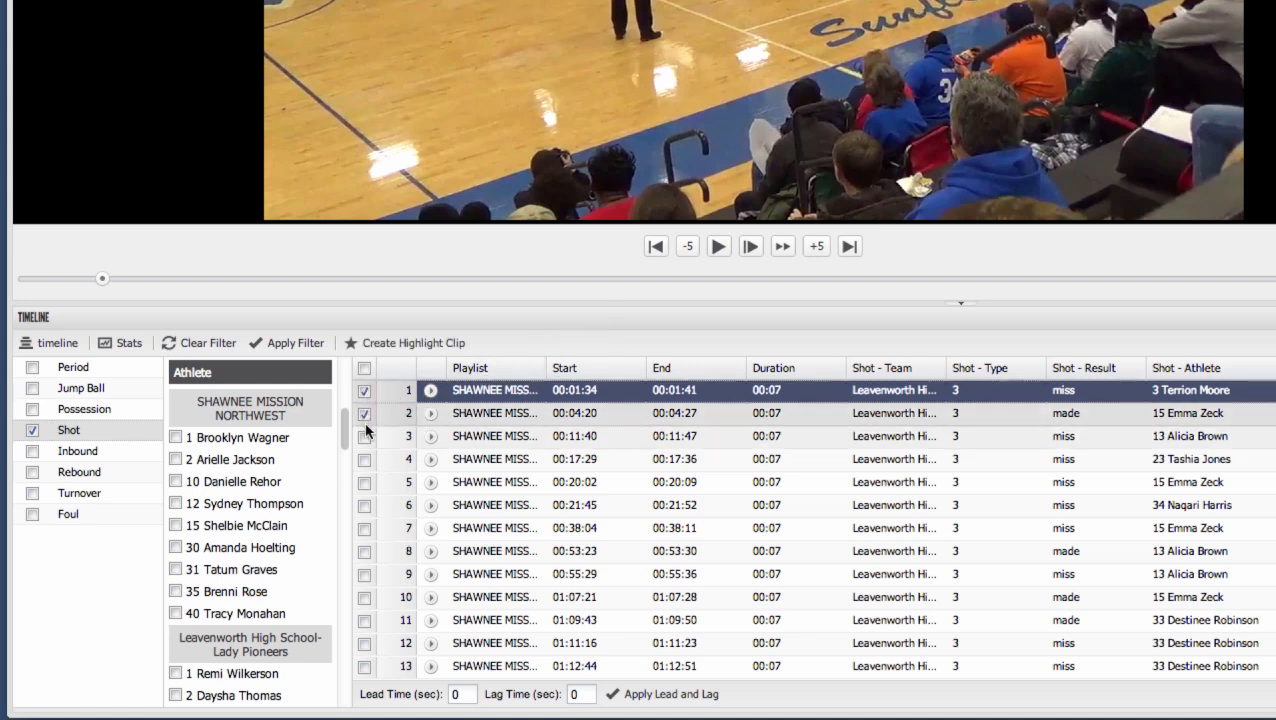
left_click(365, 436)
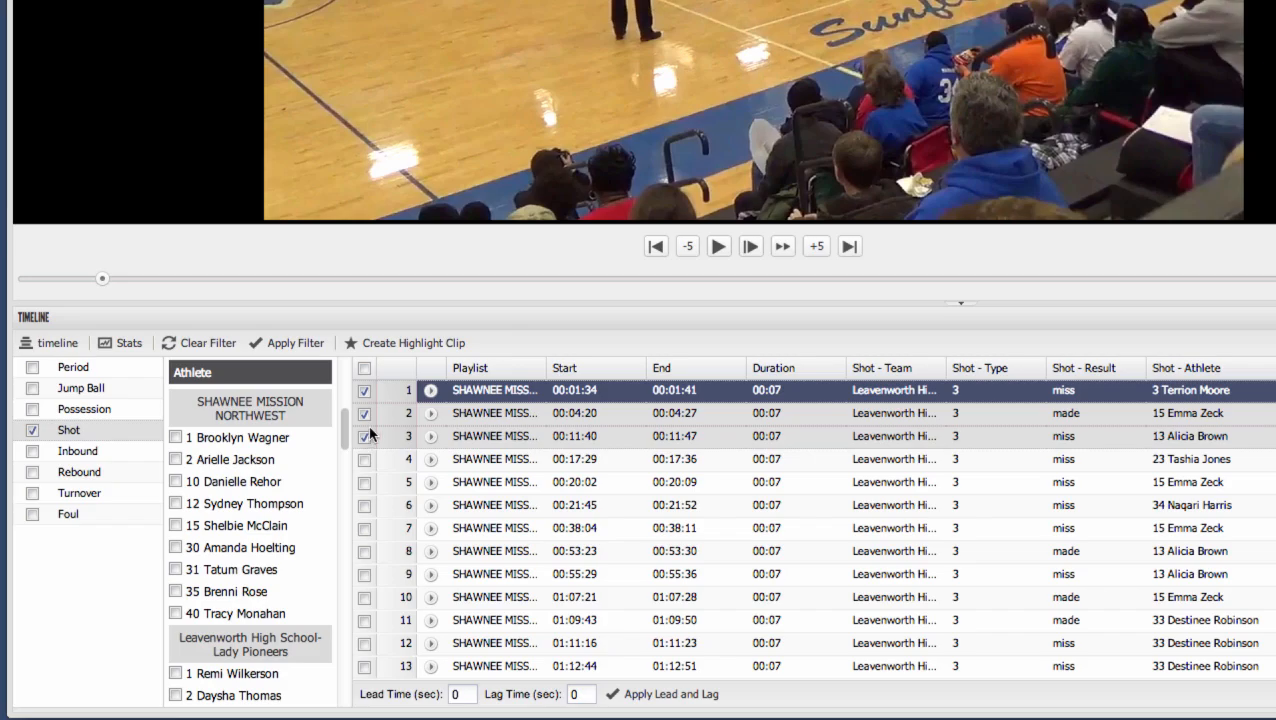
left_click(374, 344)
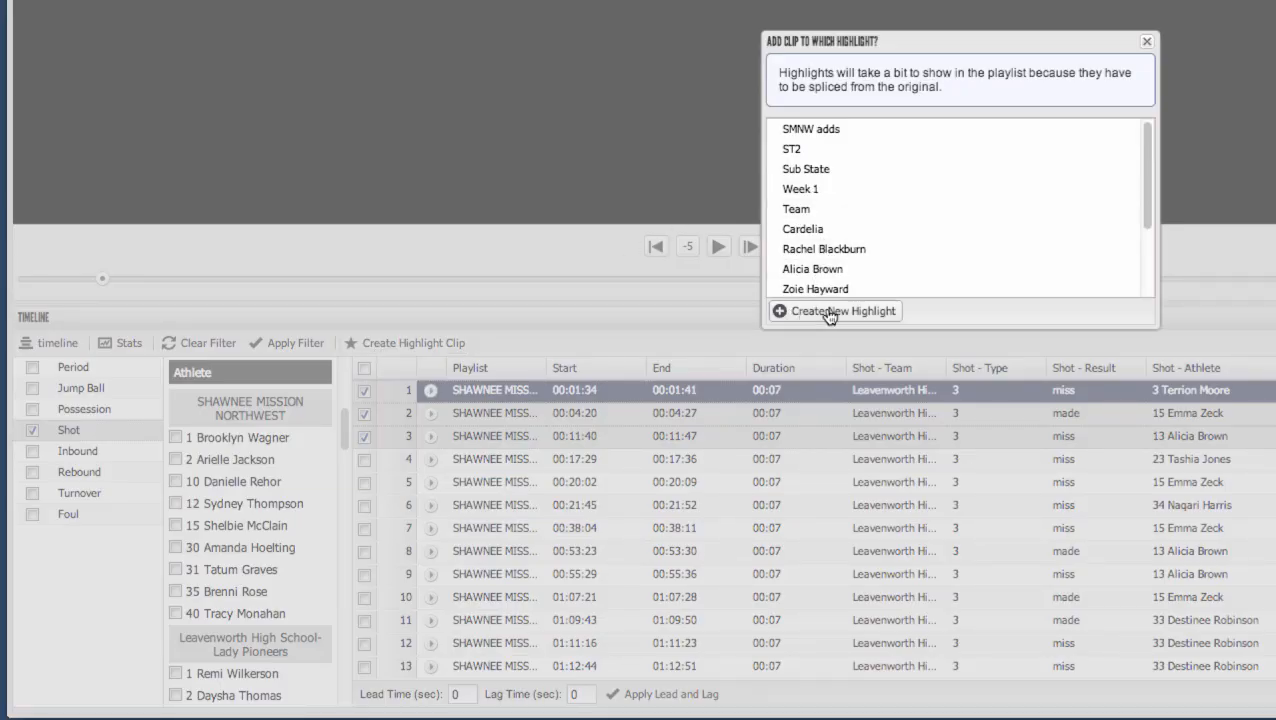
left_click(817, 192)
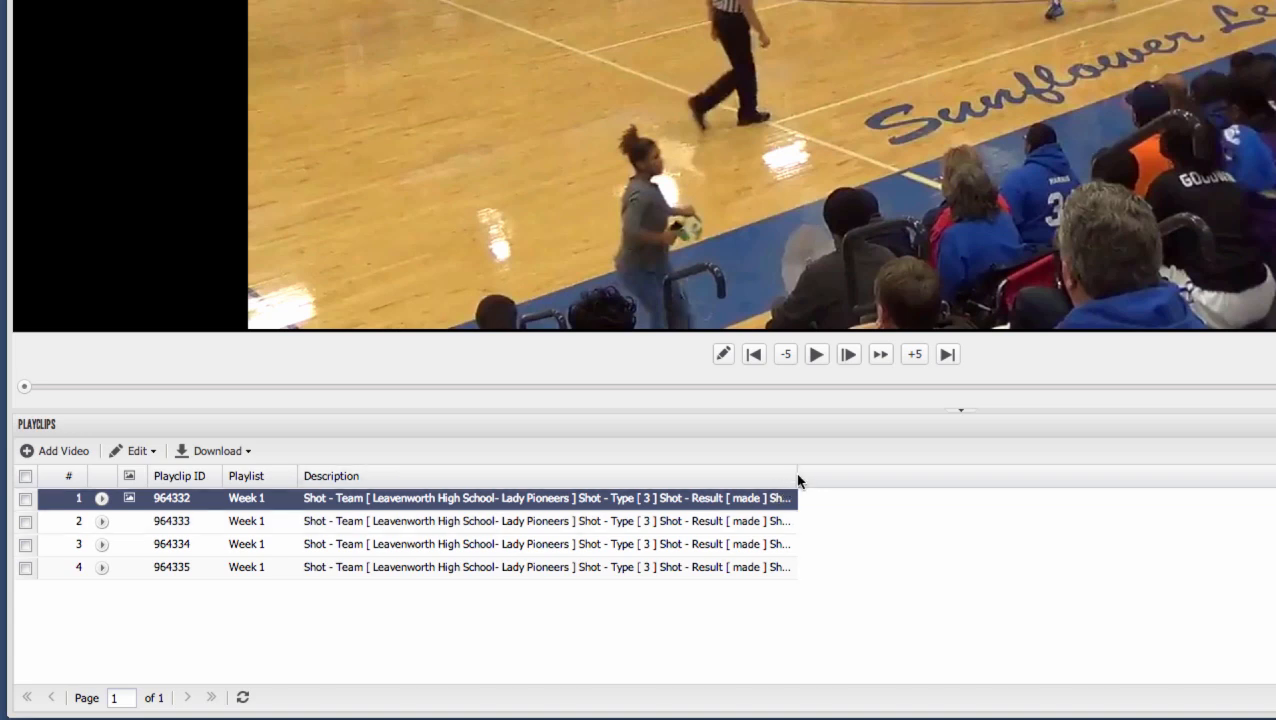
- Widen the playclips' Description column, open the first playclip's description for editing and leave the field
left_click_drag(799, 481, 1040, 488)
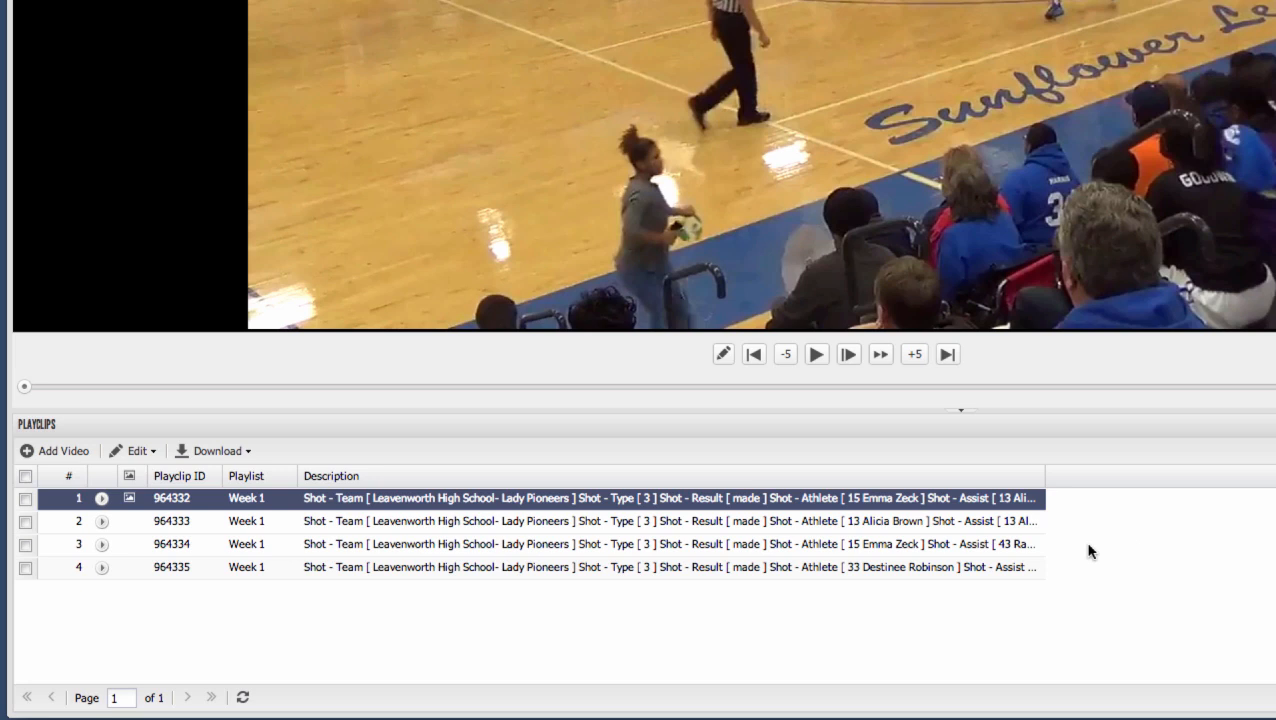
double_click(999, 498)
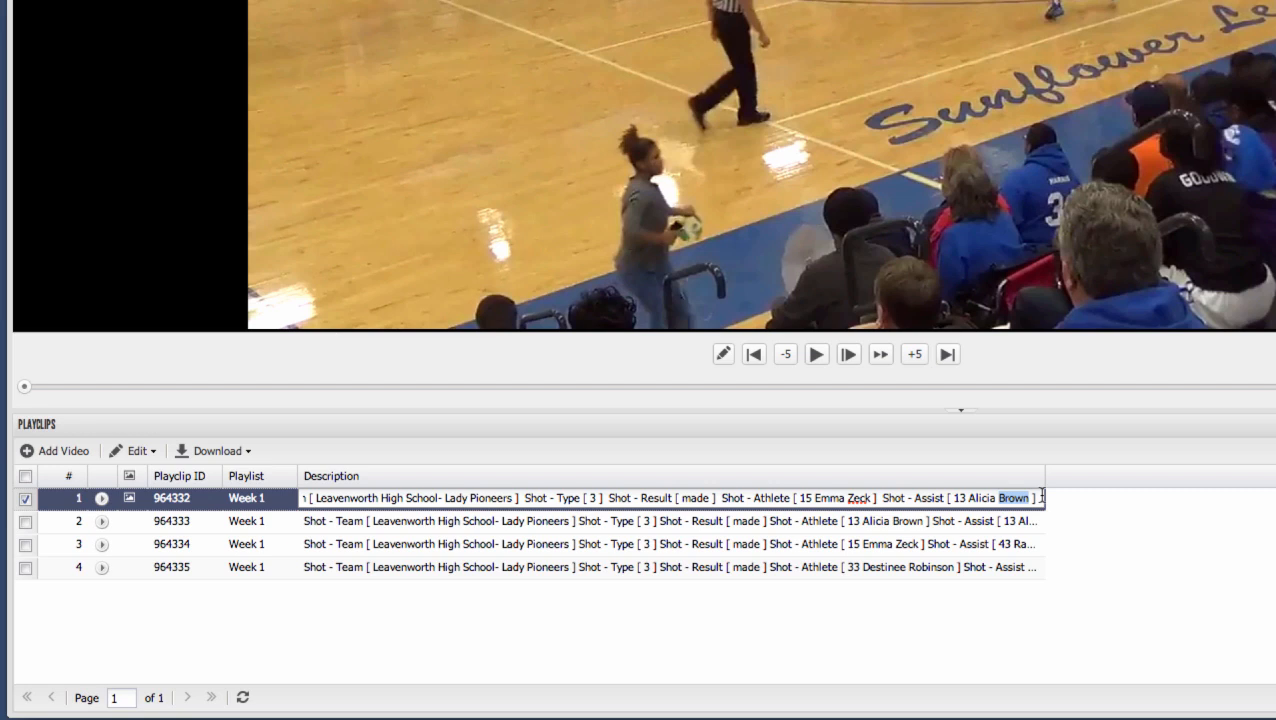
left_click(1072, 499)
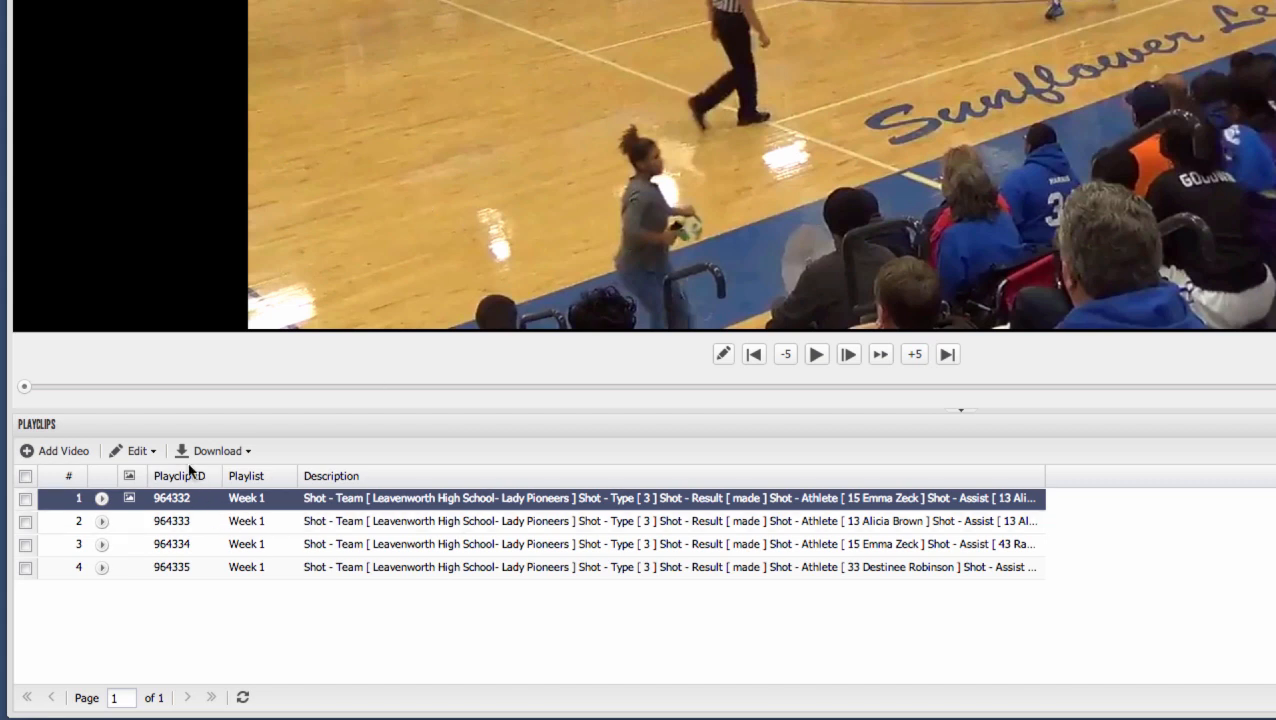
- Examine the editing and download options available for the Week 1 playclips
left_click(140, 451)
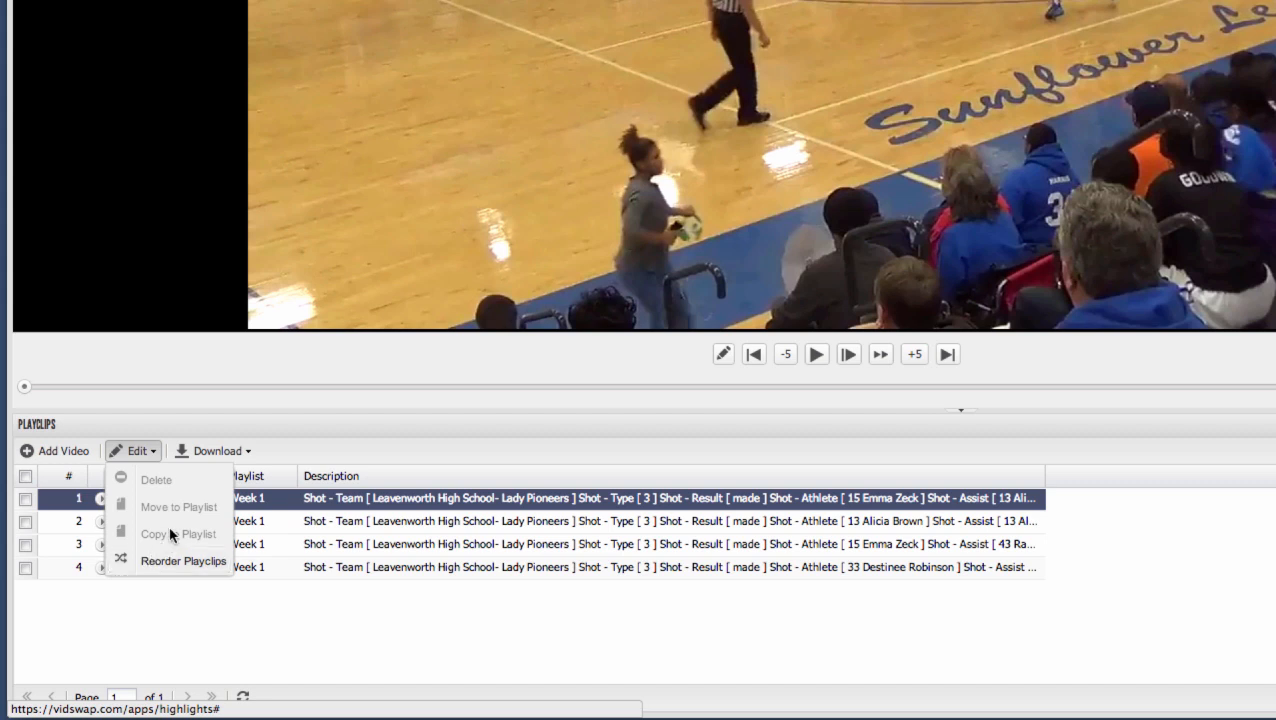
left_click(210, 452)
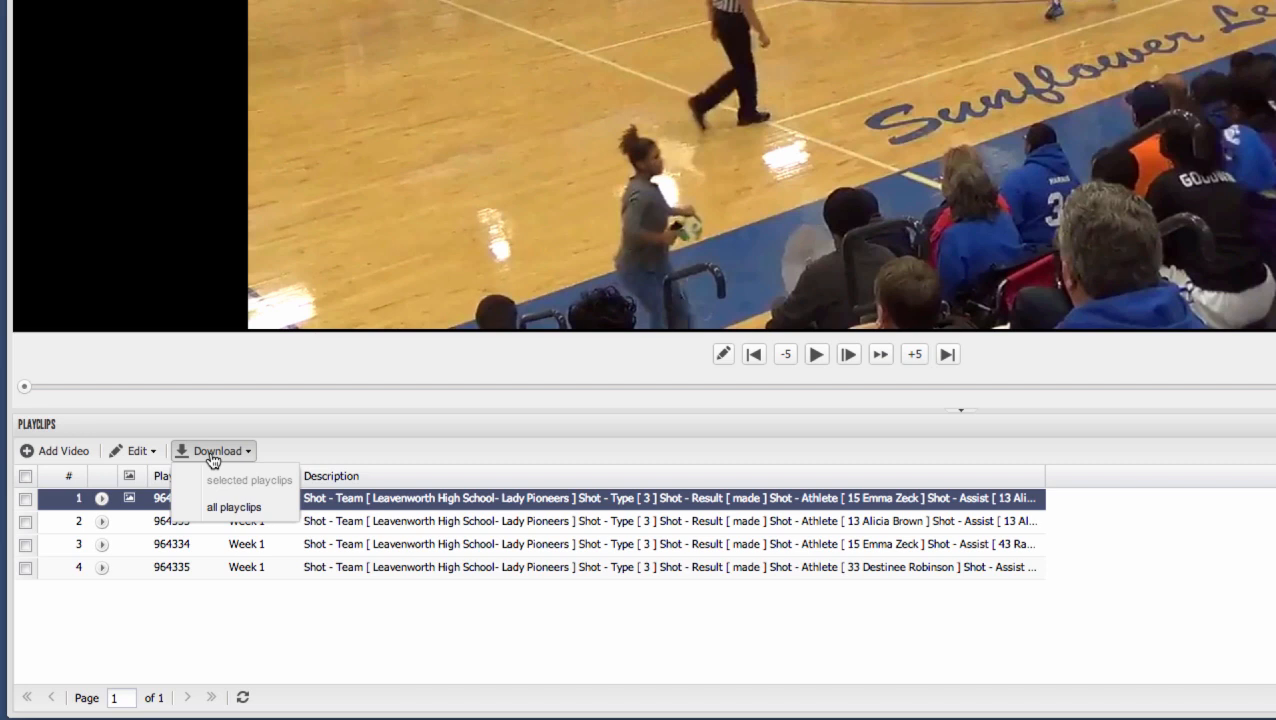
left_click(340, 437)
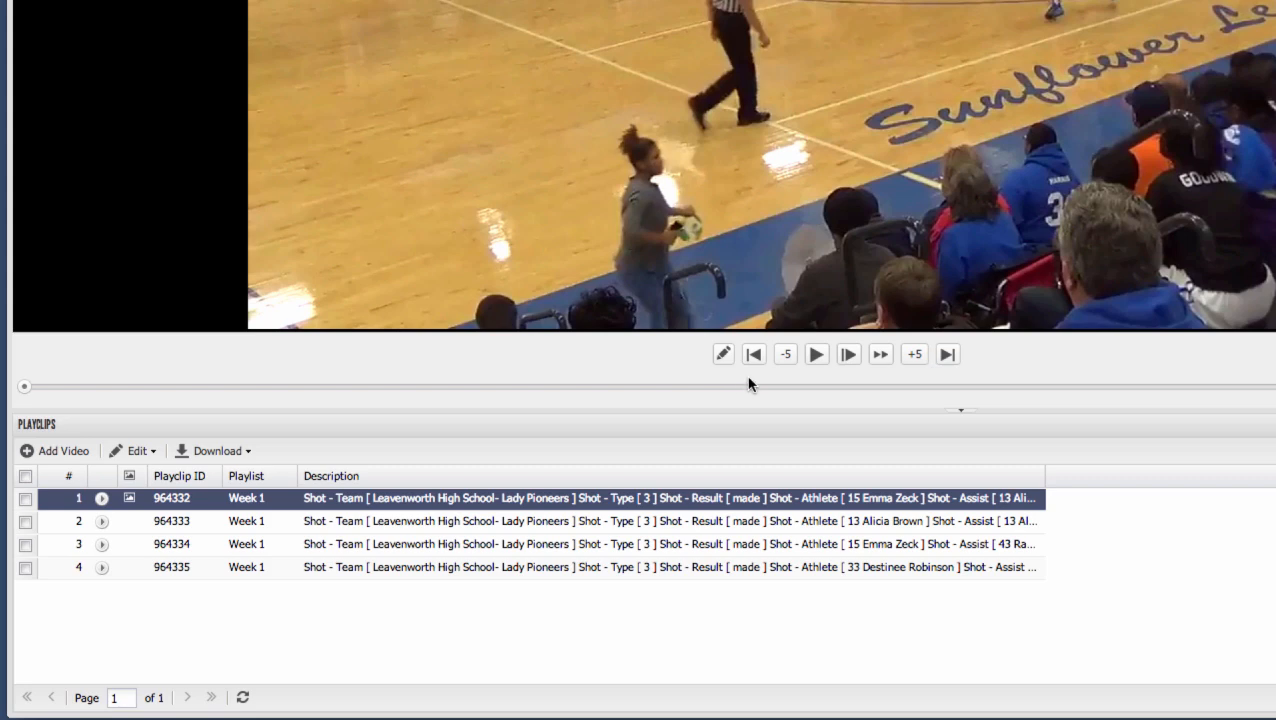
- Enable drawing on the first playclip and sketch a wavy freehand line across the near side of the court
left_click(724, 355)
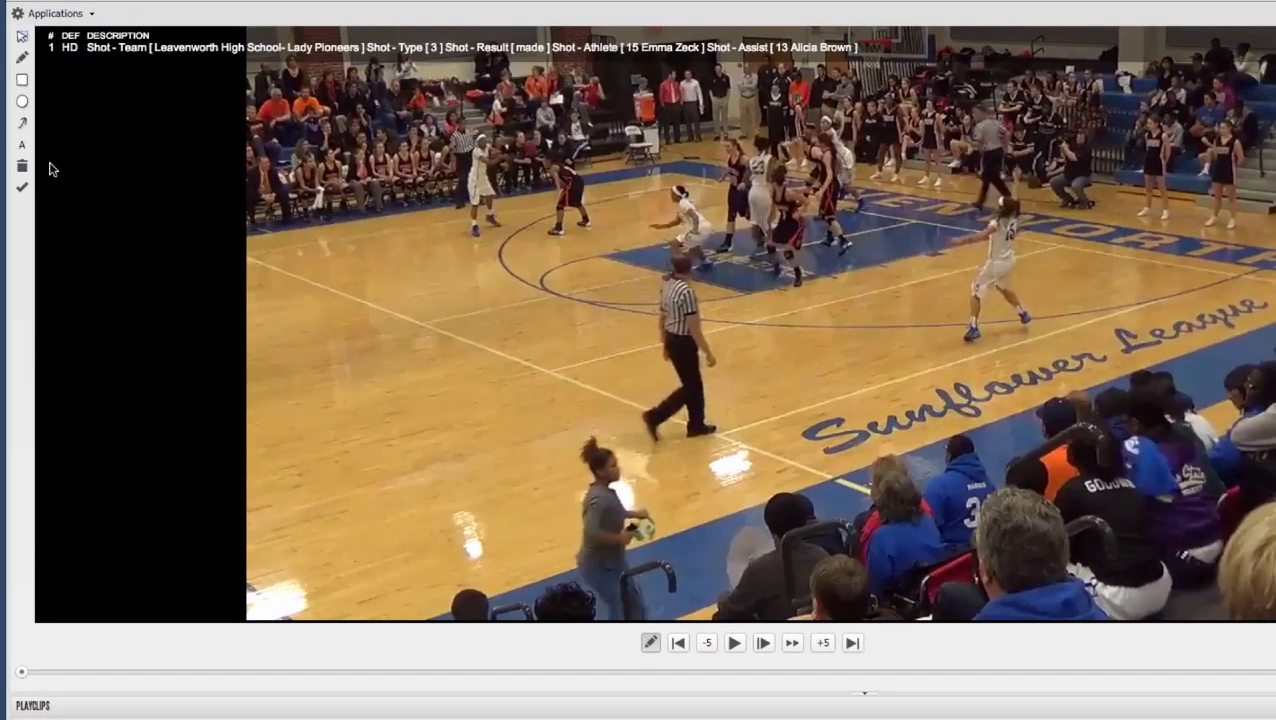
left_click(22, 57)
left_click_drag(368, 537, 806, 538)
- Draw a long rectangle on the court, position it above the Sunflower League lettering and rotate it to slant
left_click(22, 79)
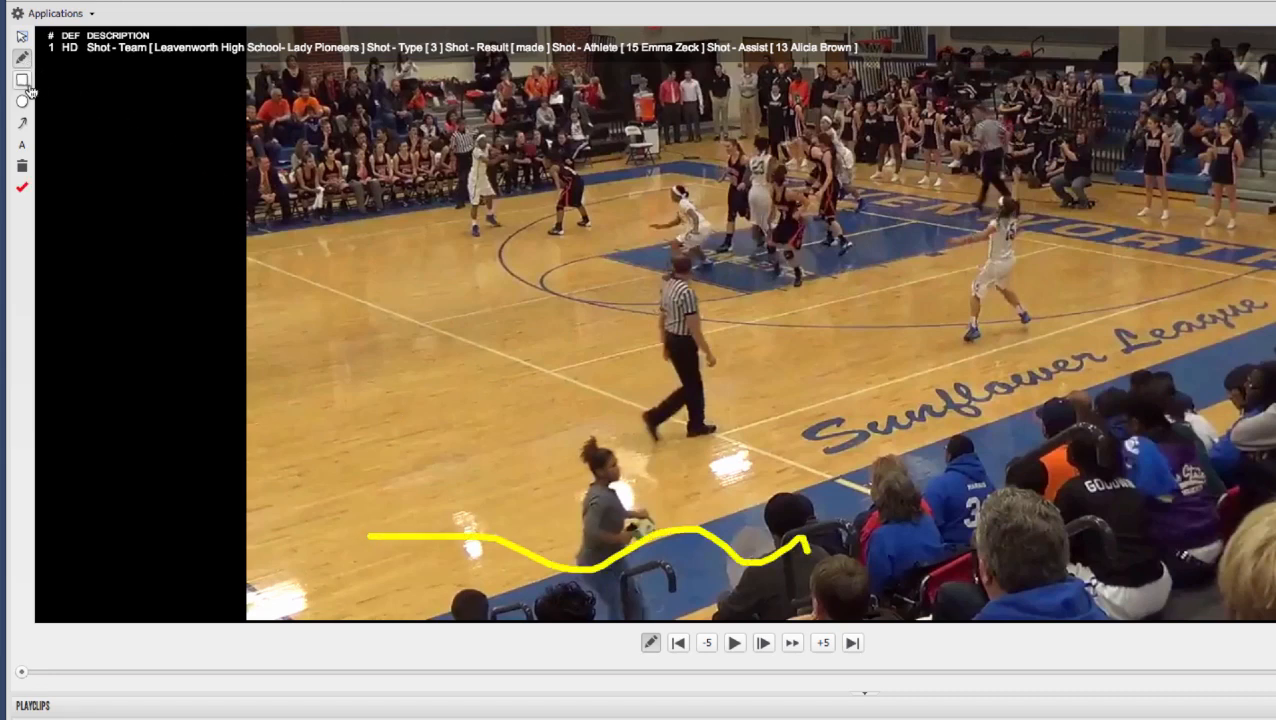
left_click_drag(376, 157, 513, 291)
left_click_drag(419, 213, 784, 431)
left_click_drag(880, 511, 999, 379)
left_click_drag(968, 308, 985, 370)
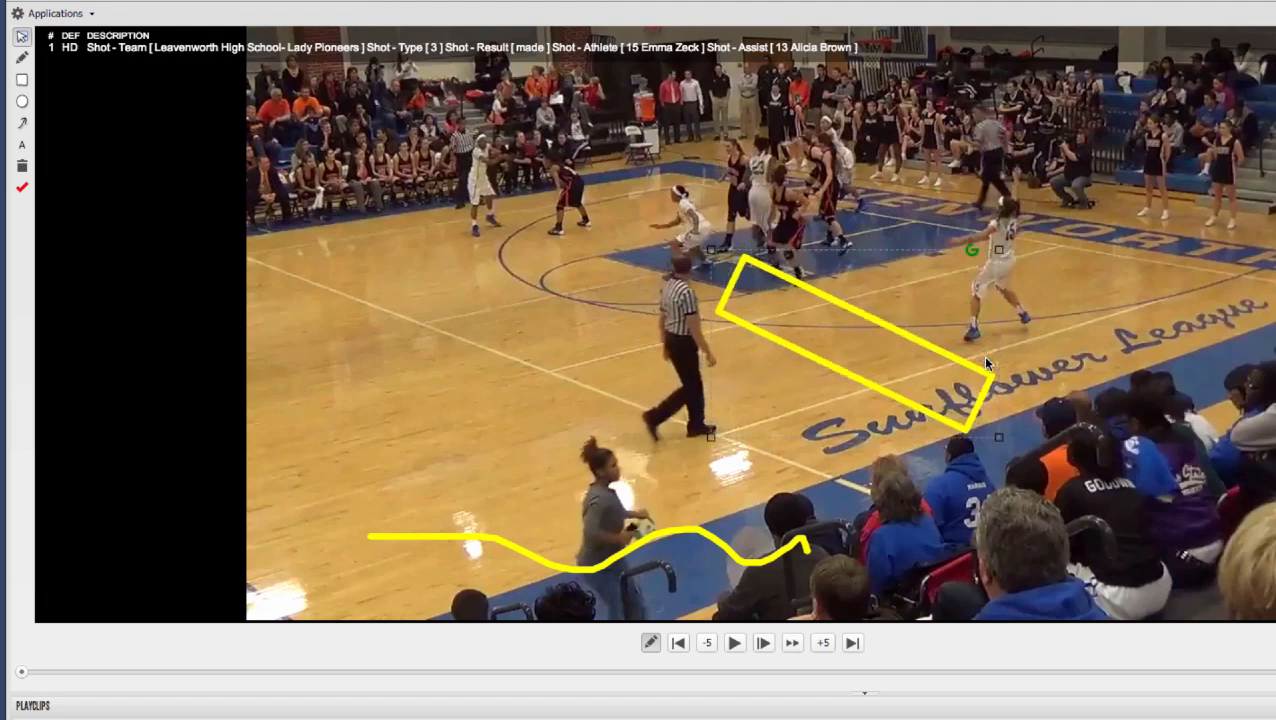
- Draw a circle around the far-side player near the bench and a bent arrow from the near-side shooter toward midcourt
left_click(22, 101)
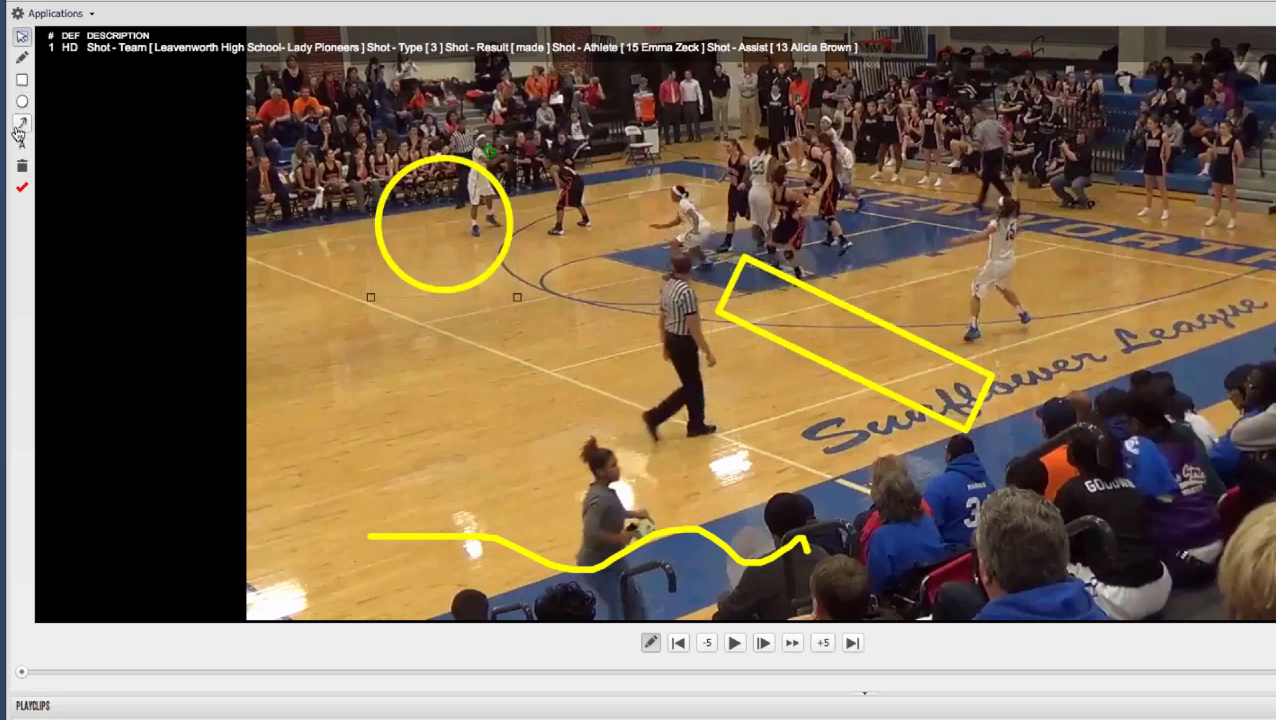
left_click(22, 122)
mouse_move(968, 312)
left_mouse_down()
mouse_move(722, 377)
mouse_move(572, 256)
left_mouse_up()
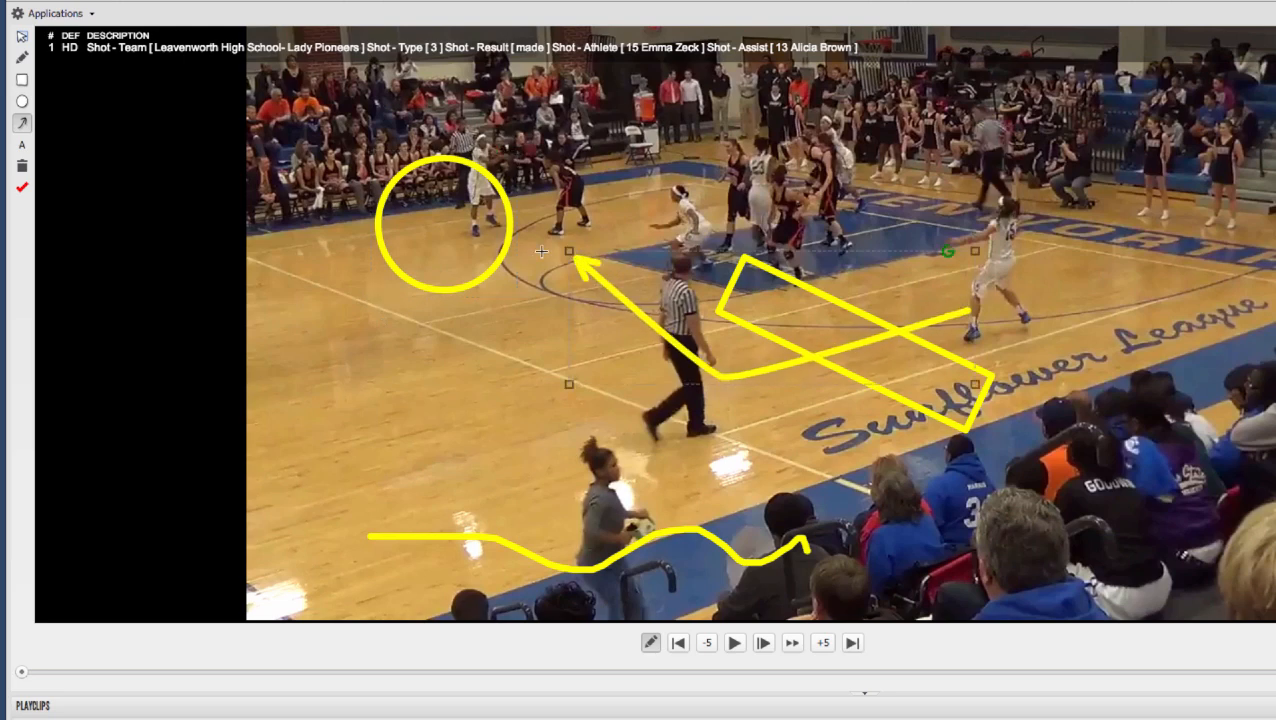
- Add the text annotation "look here" on the court below the circle
left_click(22, 145)
left_click(487, 305)
type("look here")
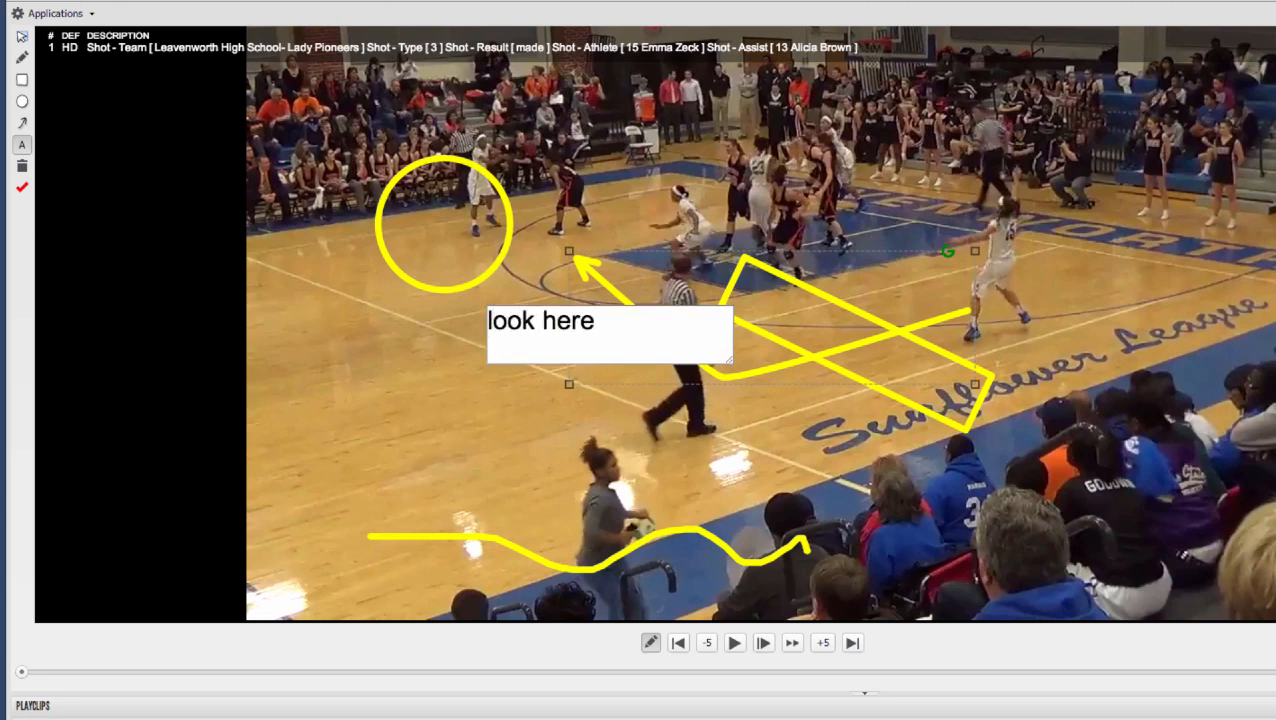
key("Return")
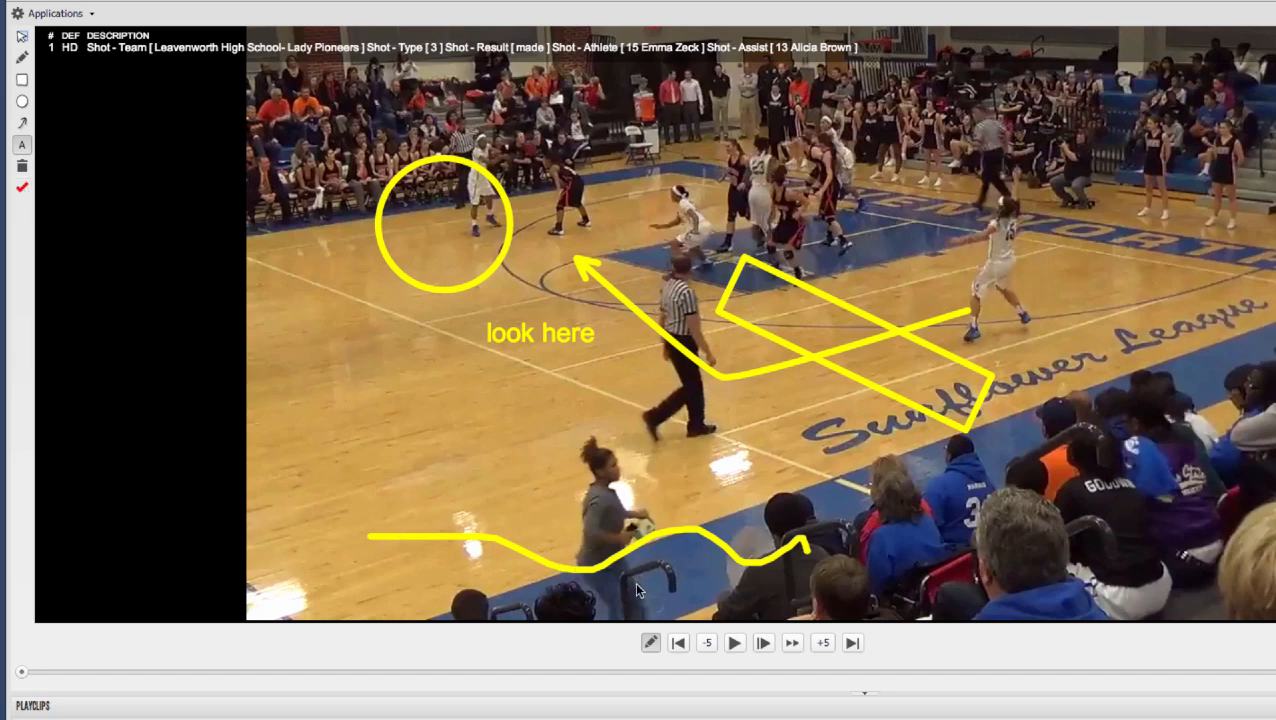
- Play the first playclip through its "Great assist" annotation and resume it to watch the rest of the play
left_click(735, 646)
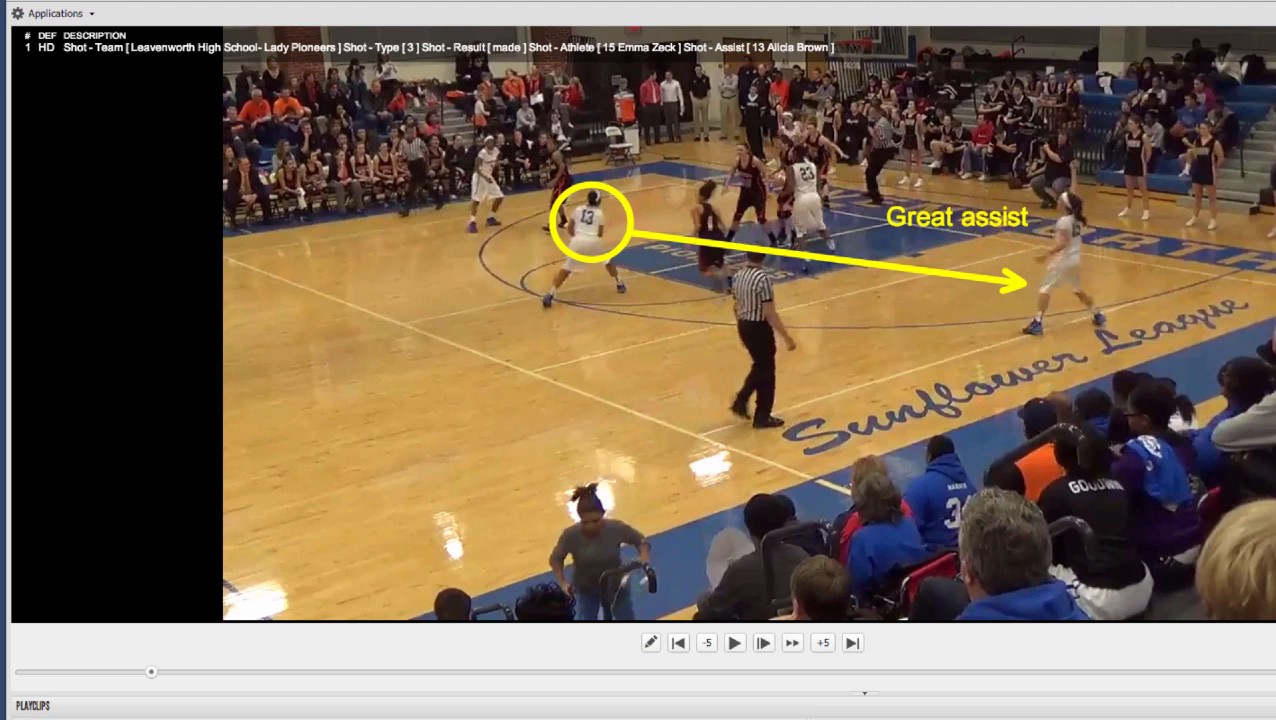
left_click(737, 649)
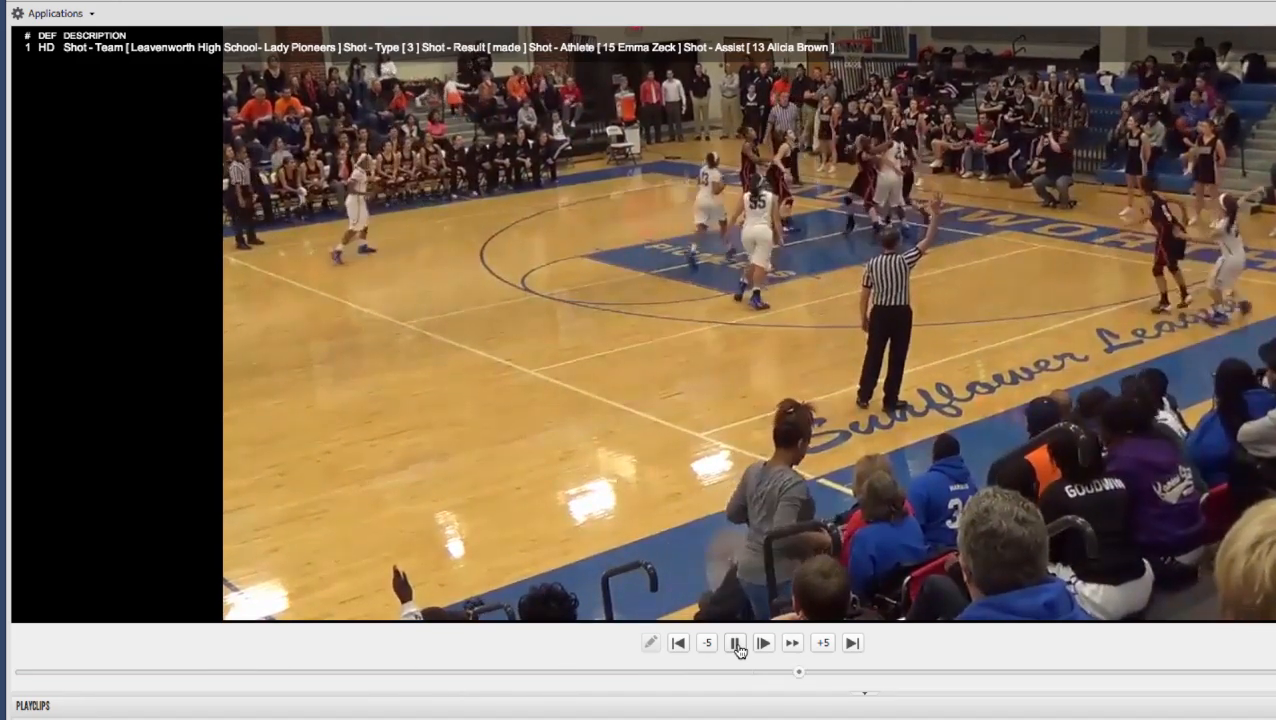
left_click(737, 649)
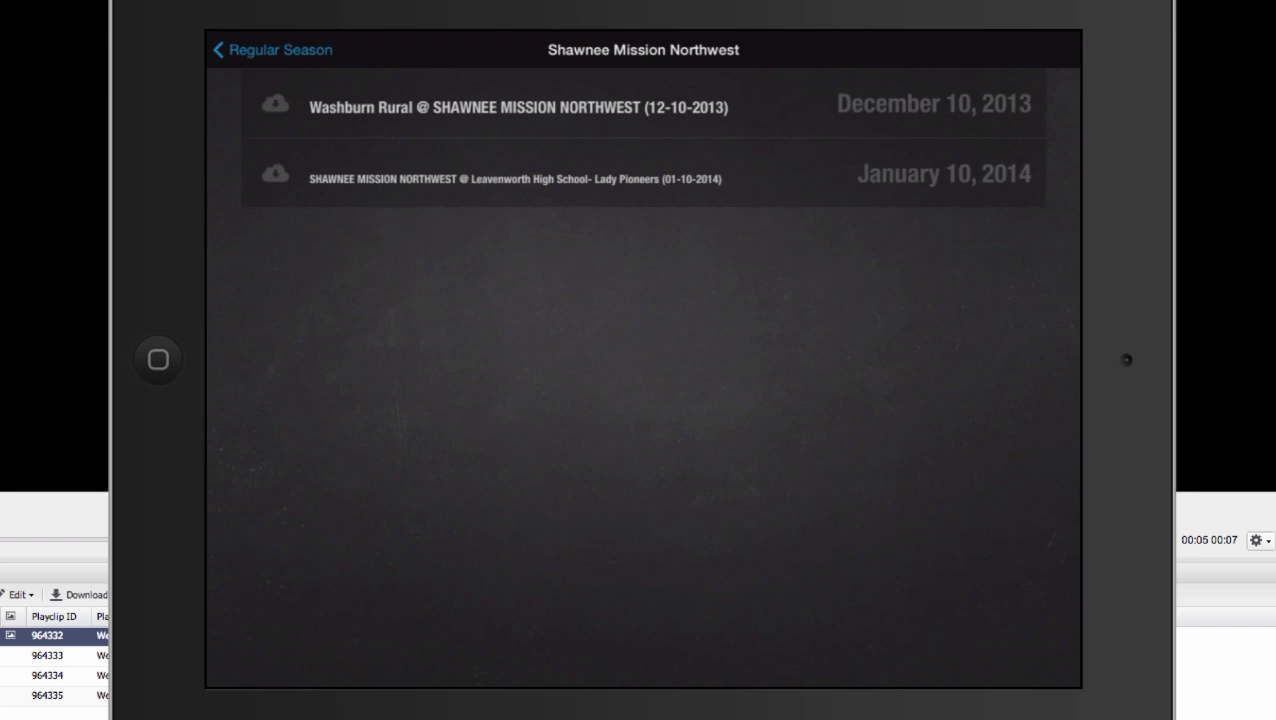
- In the iPad app, add the January 10, 2014 Shawnee Mission Northwest at Leavenworth game to the downloads
left_click(275, 174)
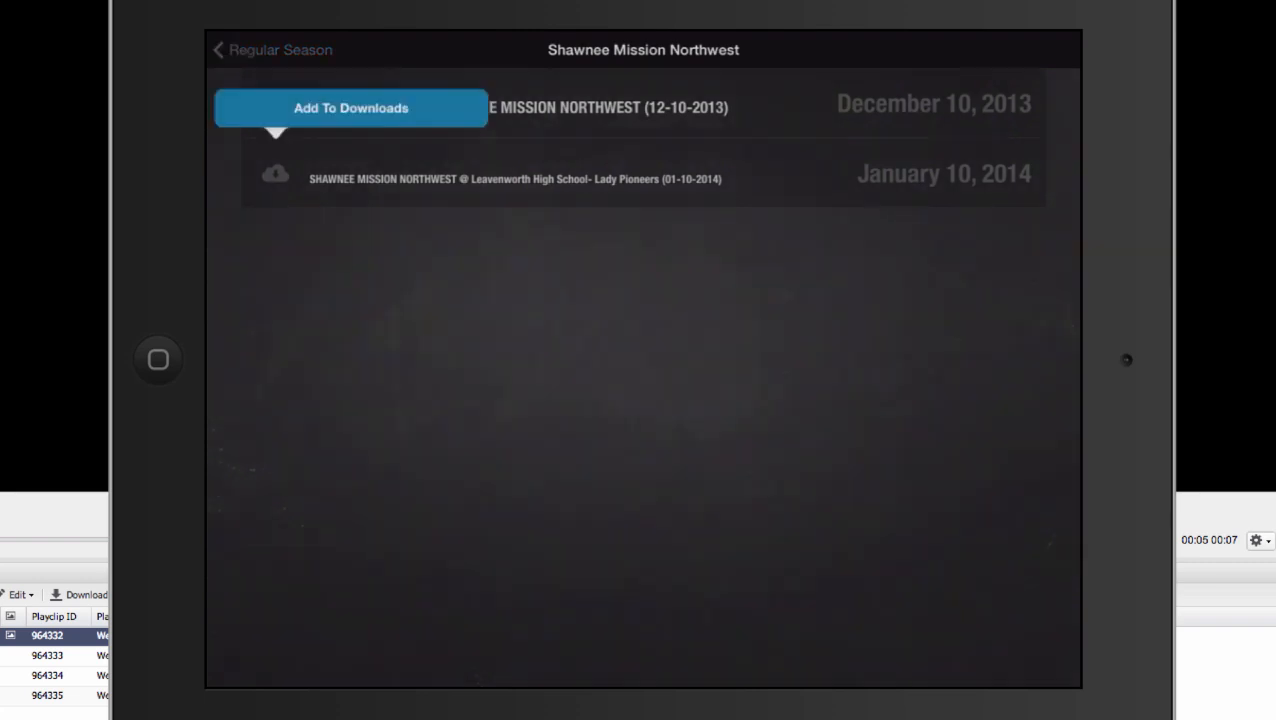
left_click(351, 108)
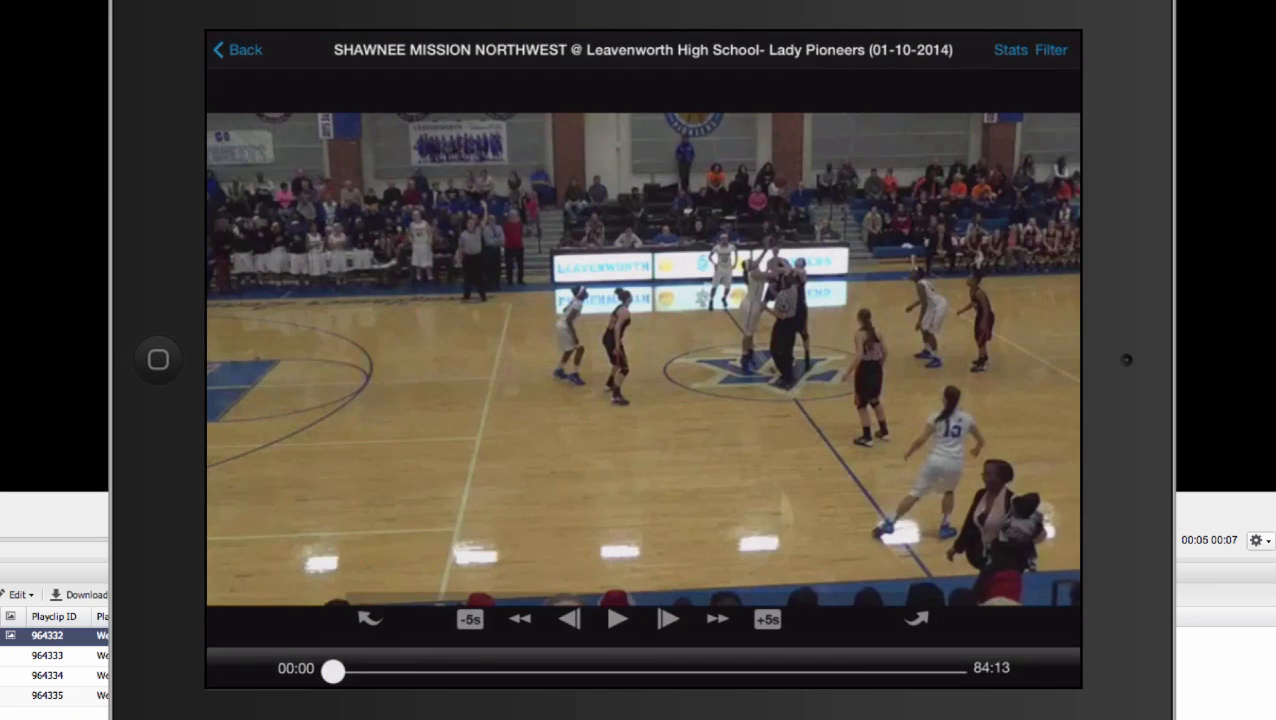
- Scrub the game video briefly forward, and filter its clips to Leavenworth shots of type 3 with result made
mouse_move(916, 530)
left_mouse_down()
mouse_move(672, 446)
mouse_move(690, 508)
mouse_move(686, 432)
mouse_move(722, 432)
left_mouse_up()
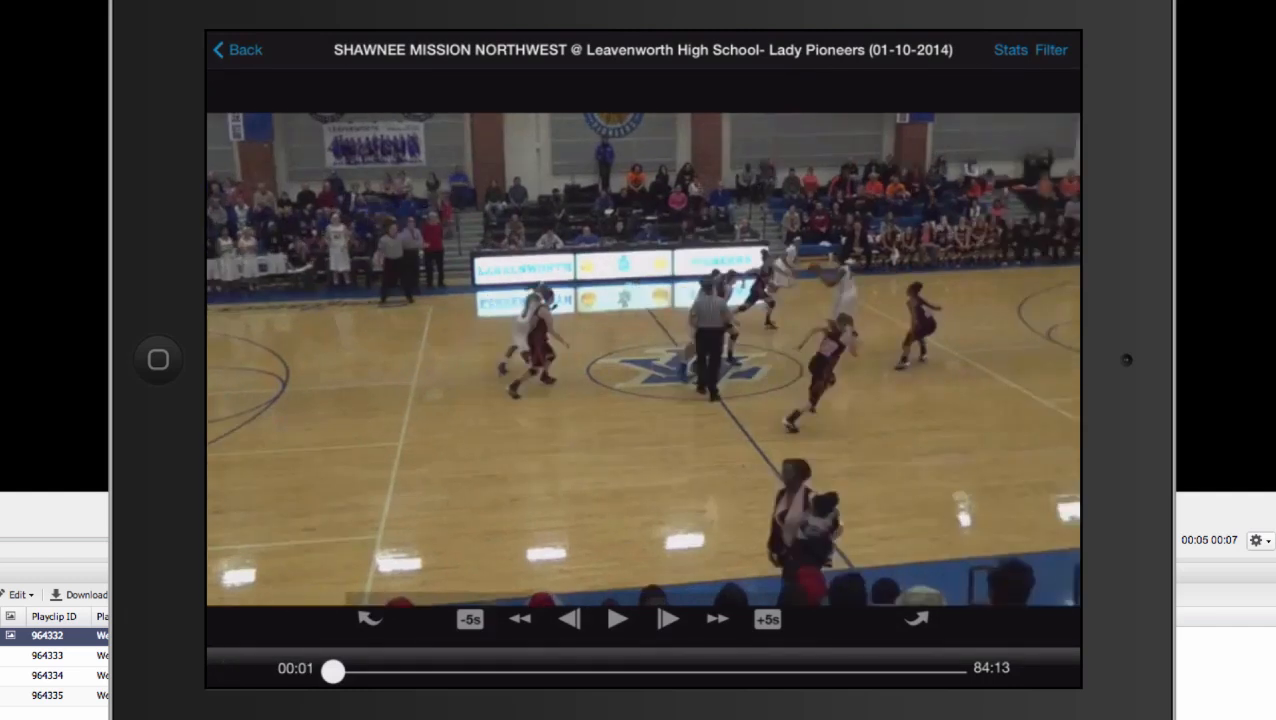
left_click(1050, 50)
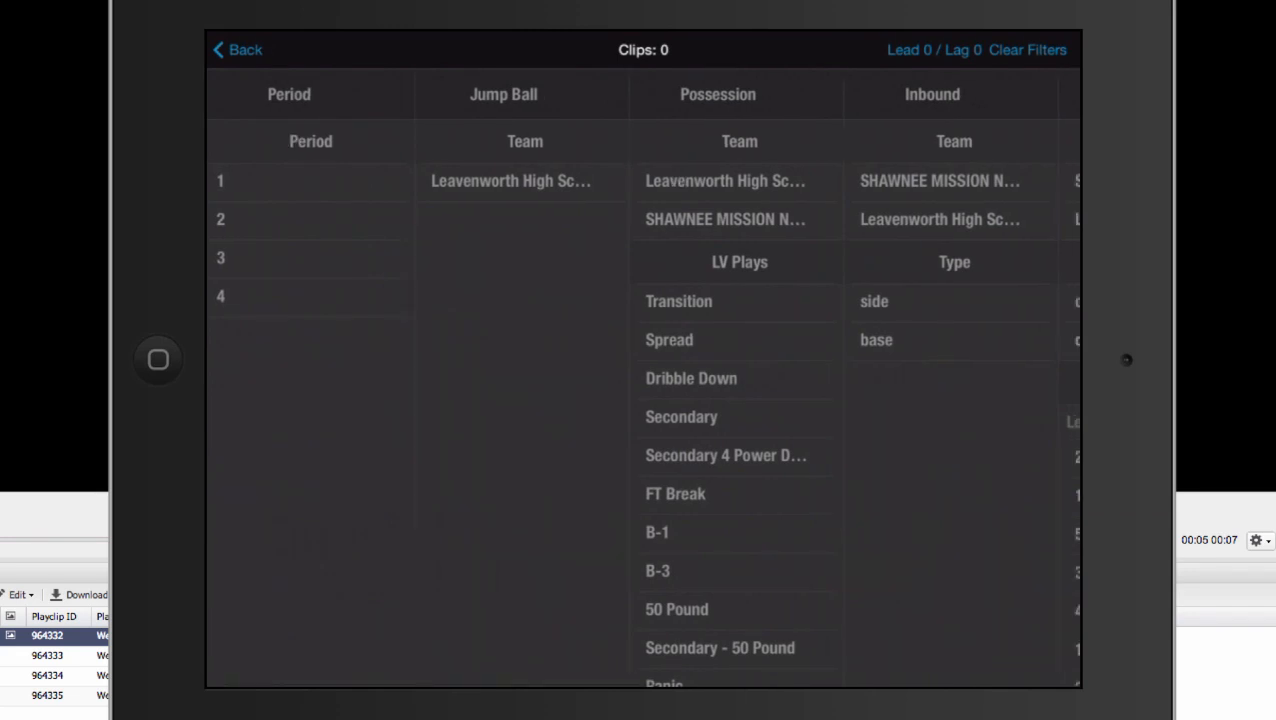
scroll(643, 400, "right", 5)
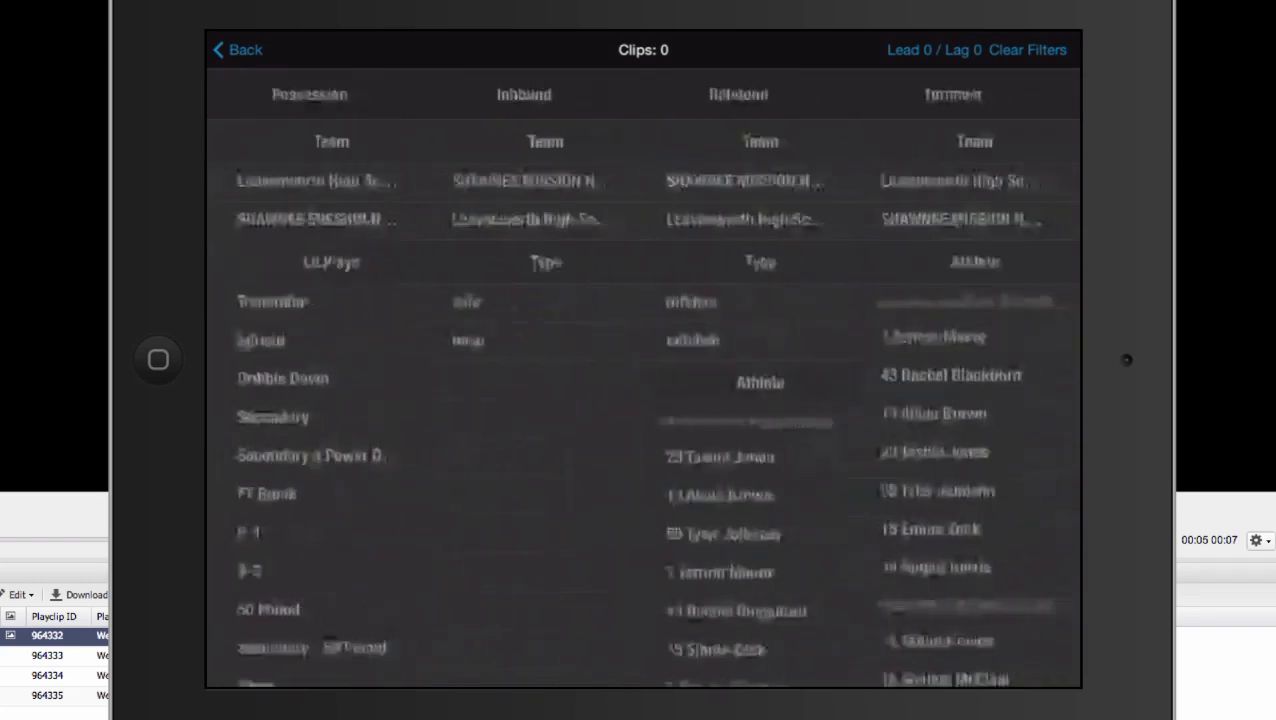
scroll(643, 400, "right", 5)
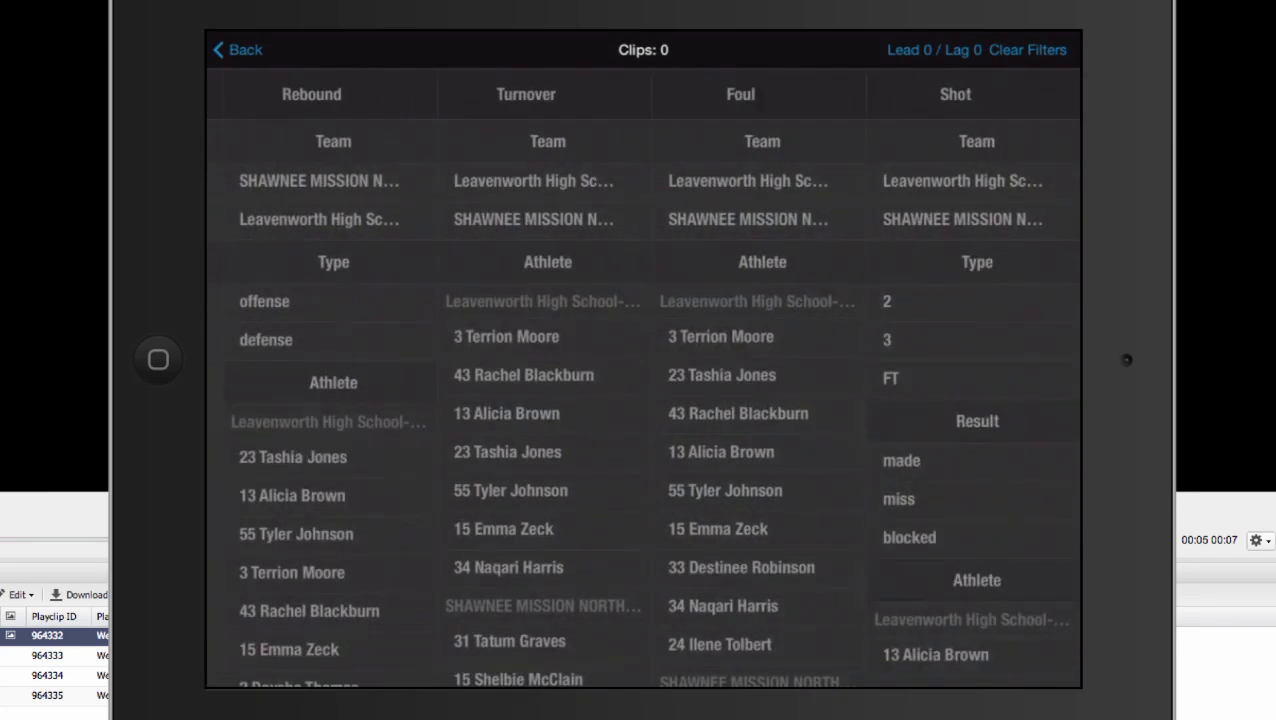
left_click(962, 181)
left_click(962, 340)
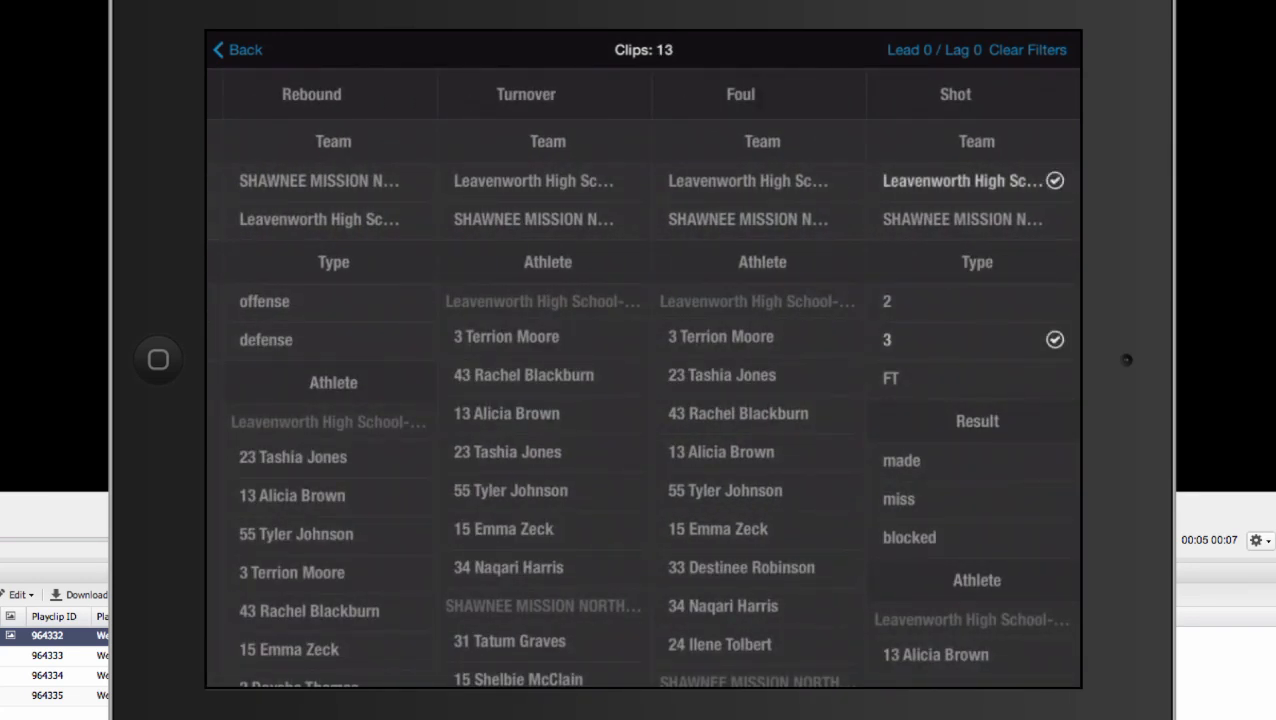
left_click(962, 461)
left_click(238, 50)
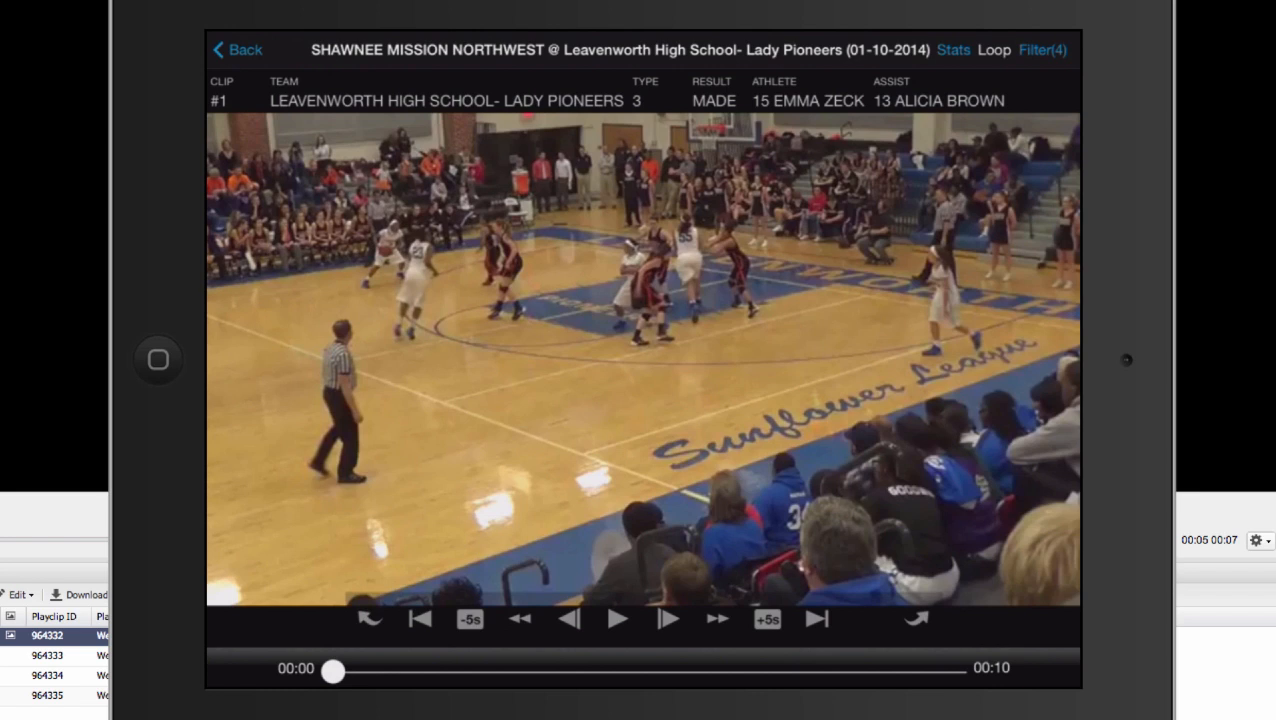
- Leave the filtered game video and return through the video folders to the Applications home screen
left_click(238, 49)
left_click(270, 50)
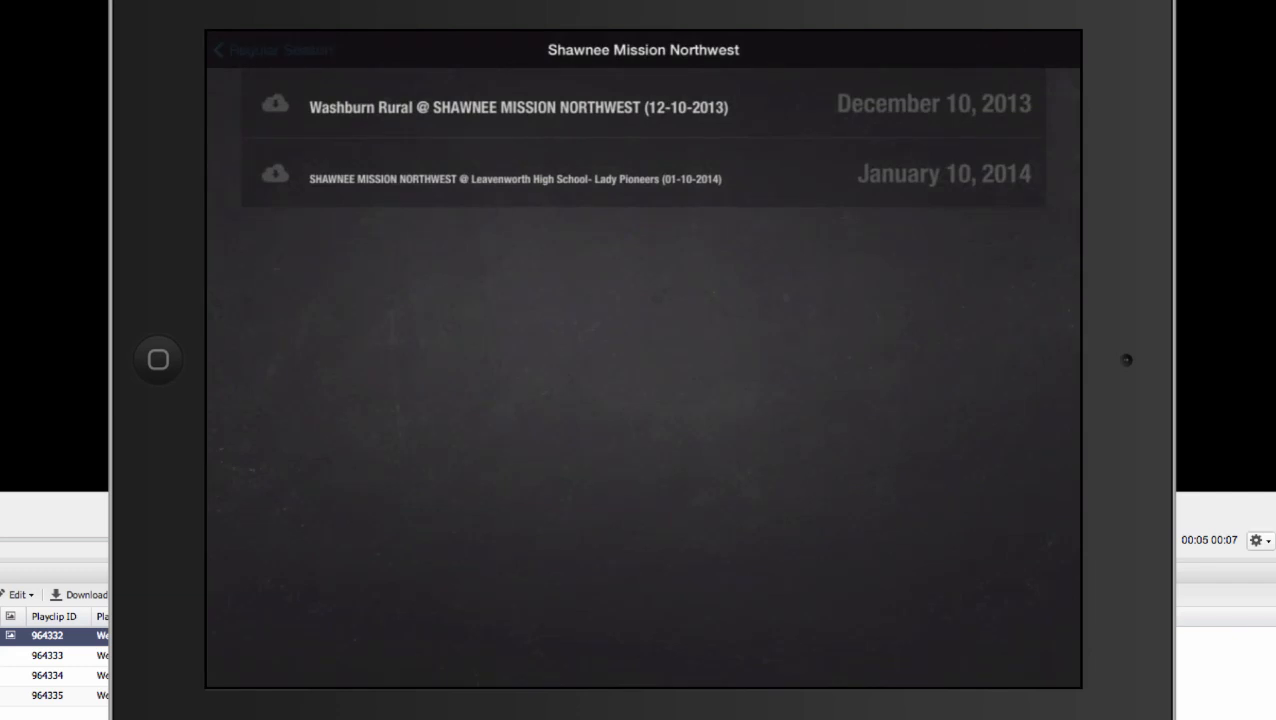
left_click(245, 50)
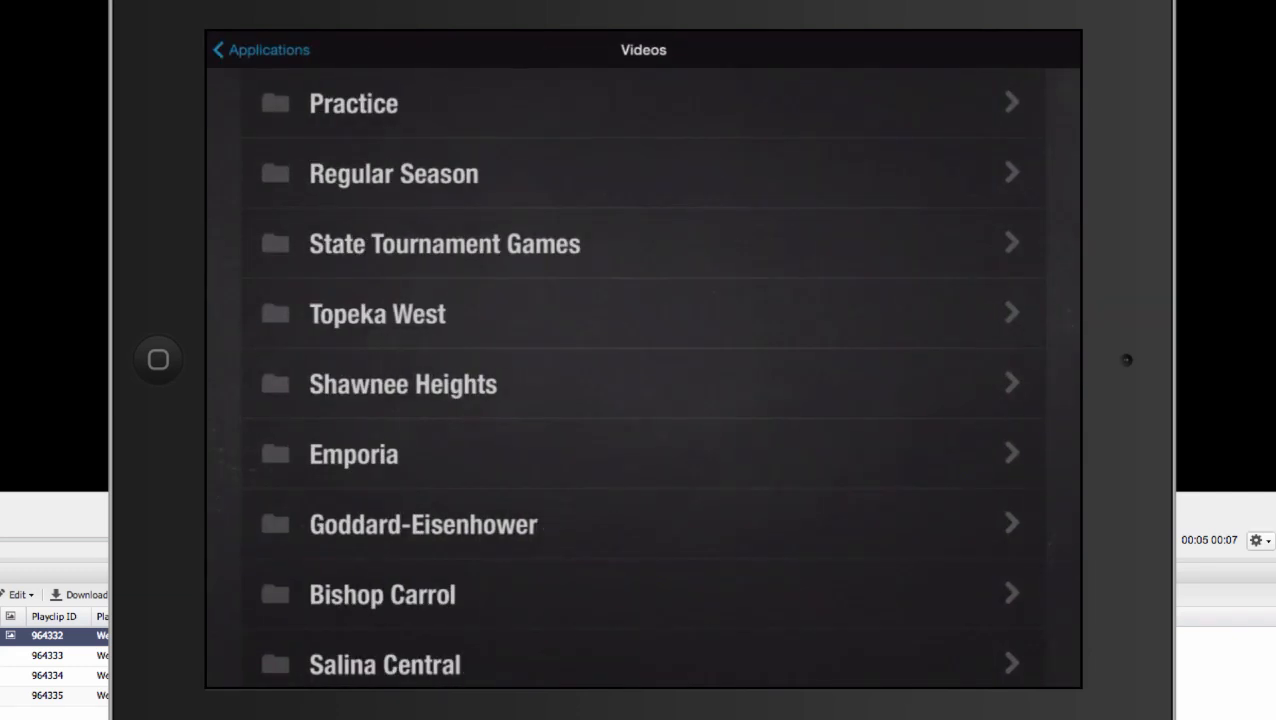
left_click(265, 50)
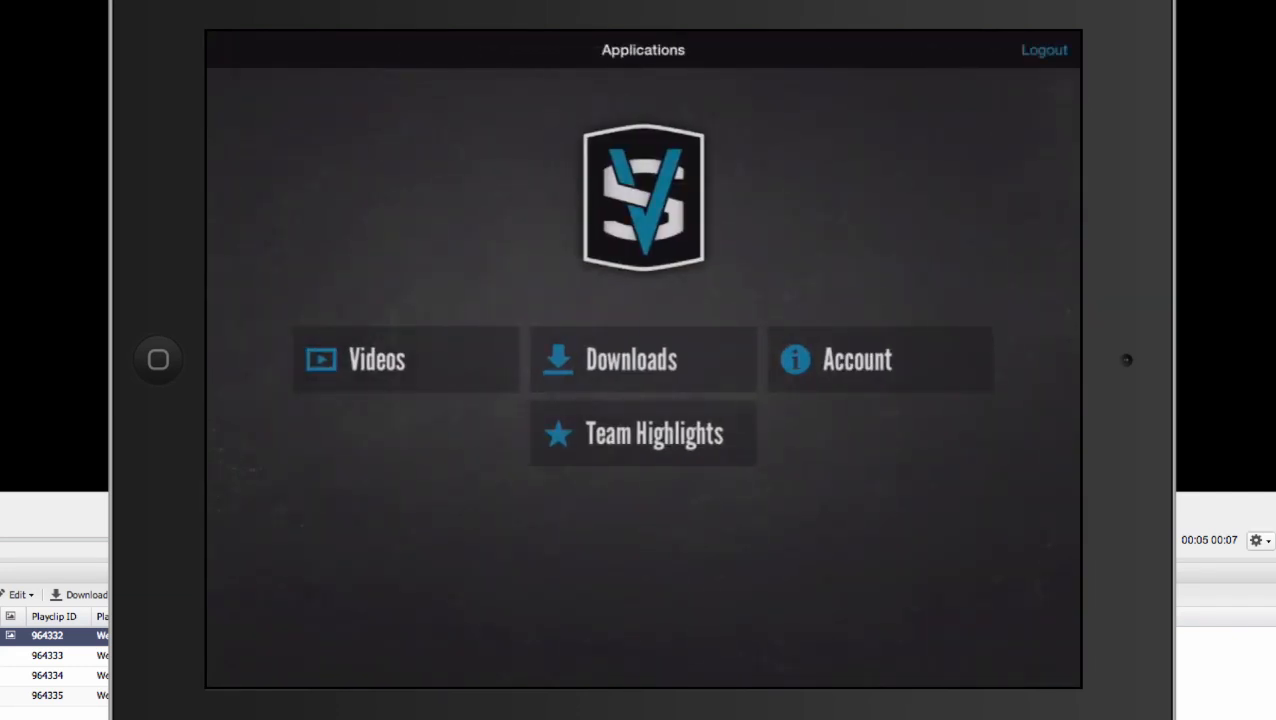